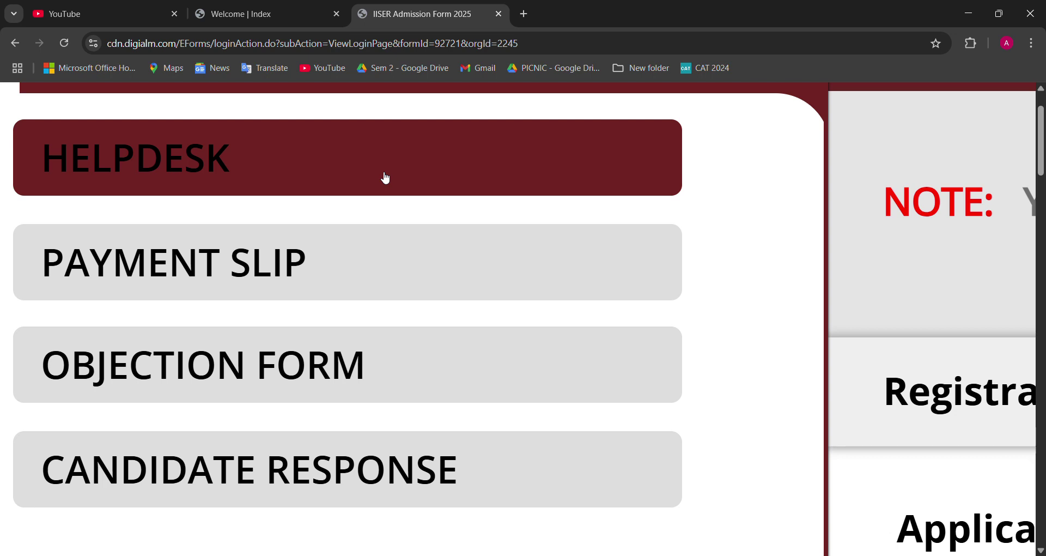
Step: Leave the admission form for the Welcome index page listing the 2025 key dates
scroll(408, 147, up, 6)
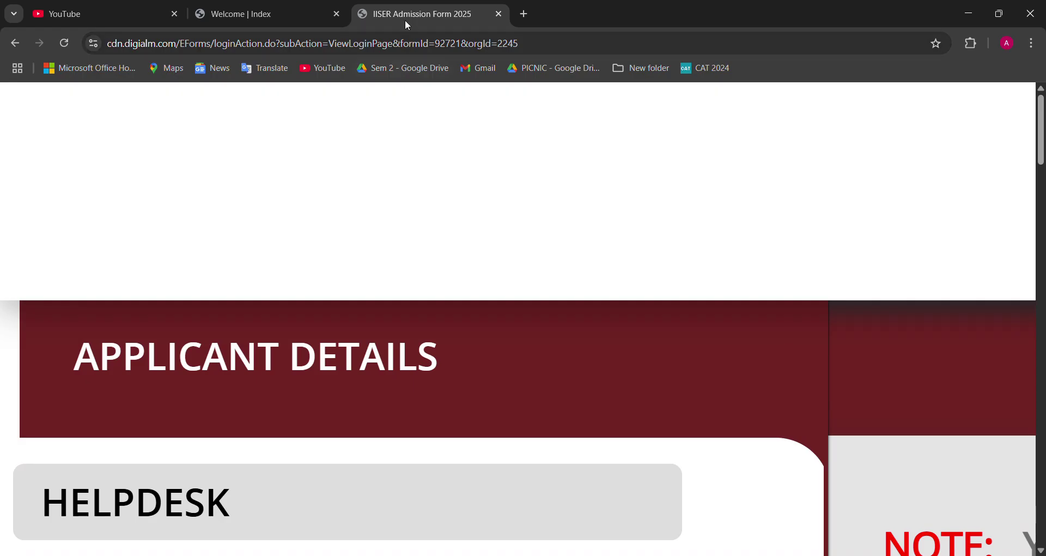
click(278, 14)
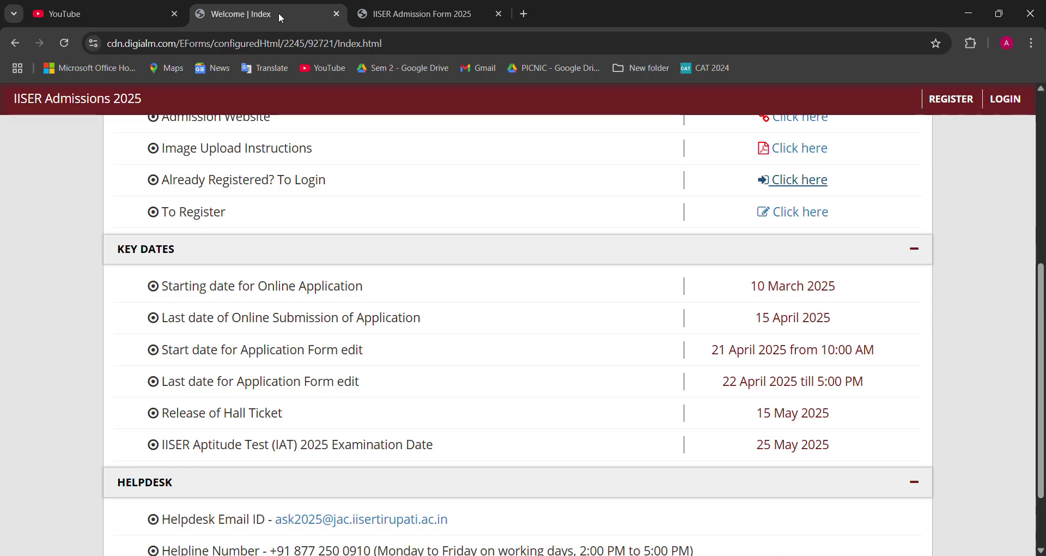
click(12, 44)
Step: Return to the iiseradmission.in home page and follow the footer's Important Dates link
click(12, 43)
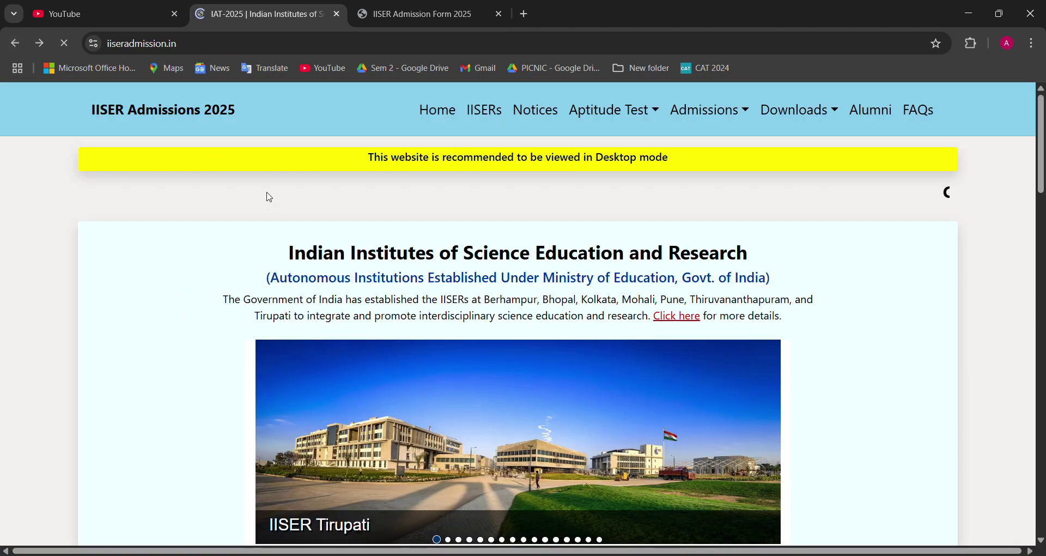
scroll(258, 234, down, 6)
scroll(258, 234, down, 15)
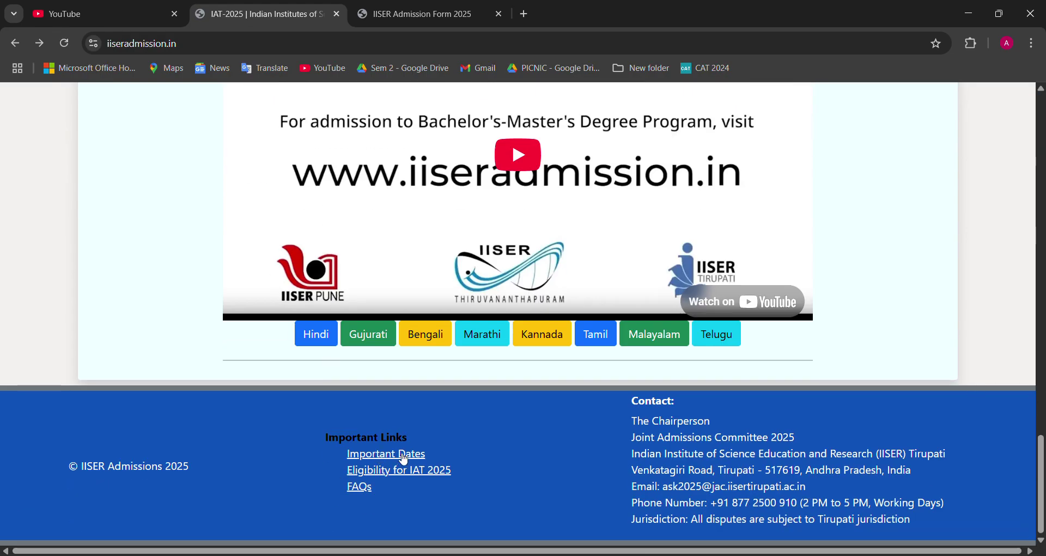
click(403, 455)
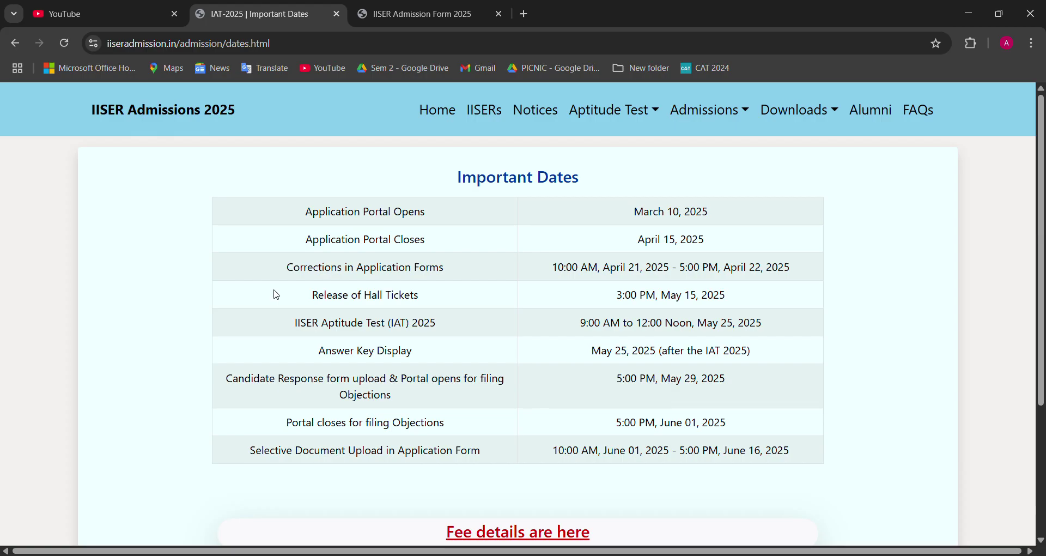
scroll(300, 353, up, 5)
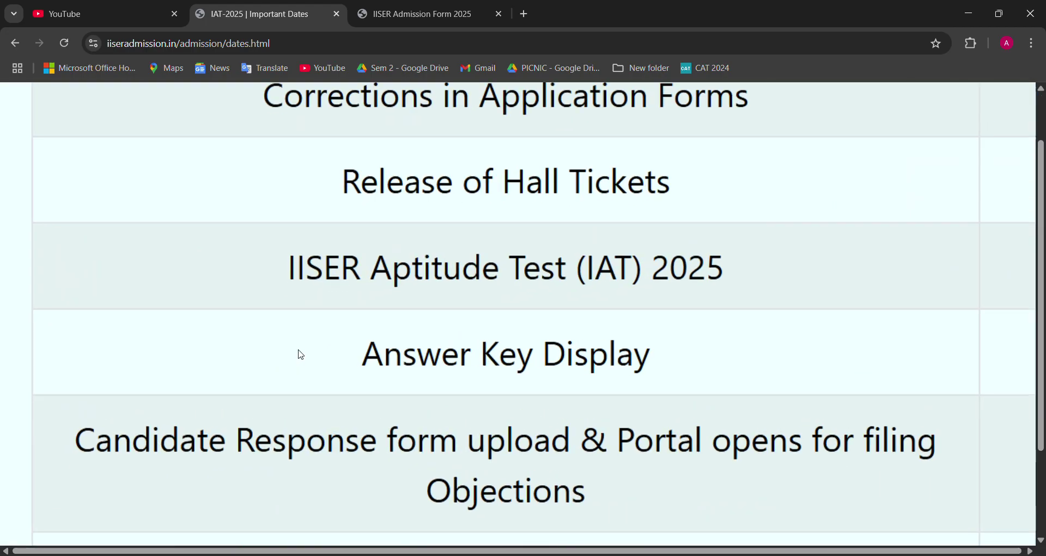
scroll(301, 355, left, 10)
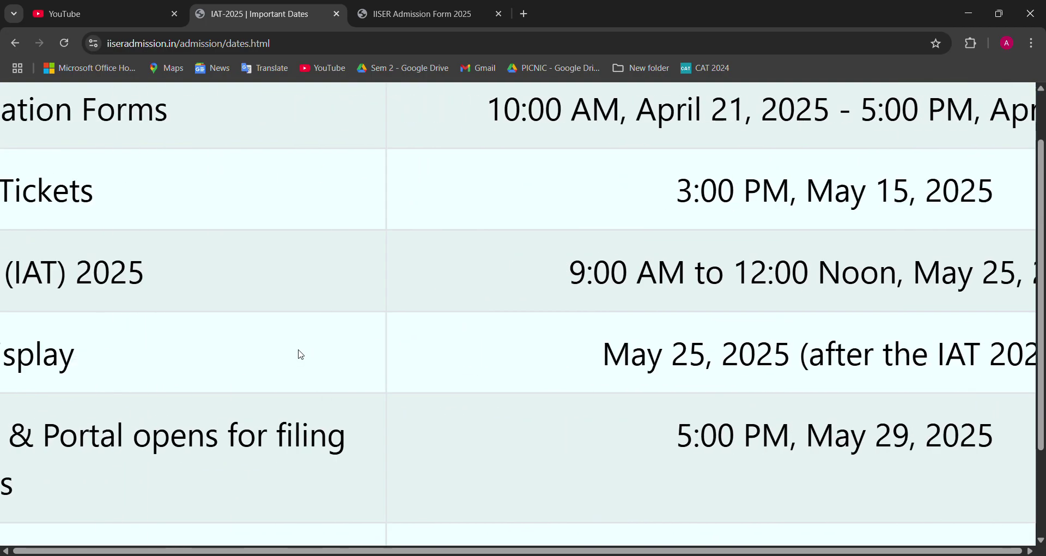
scroll(301, 355, right, 10)
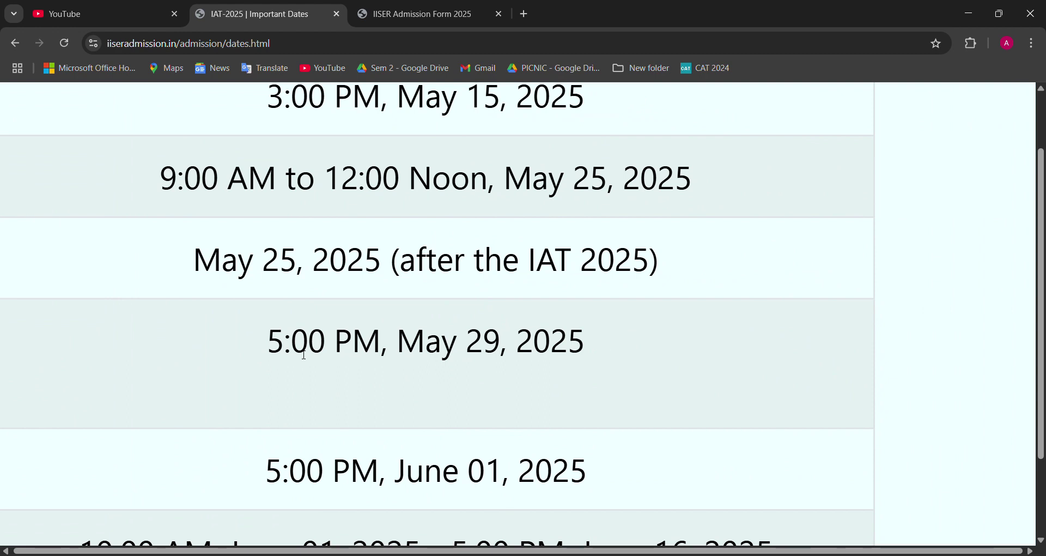
scroll(303, 355, down, 3)
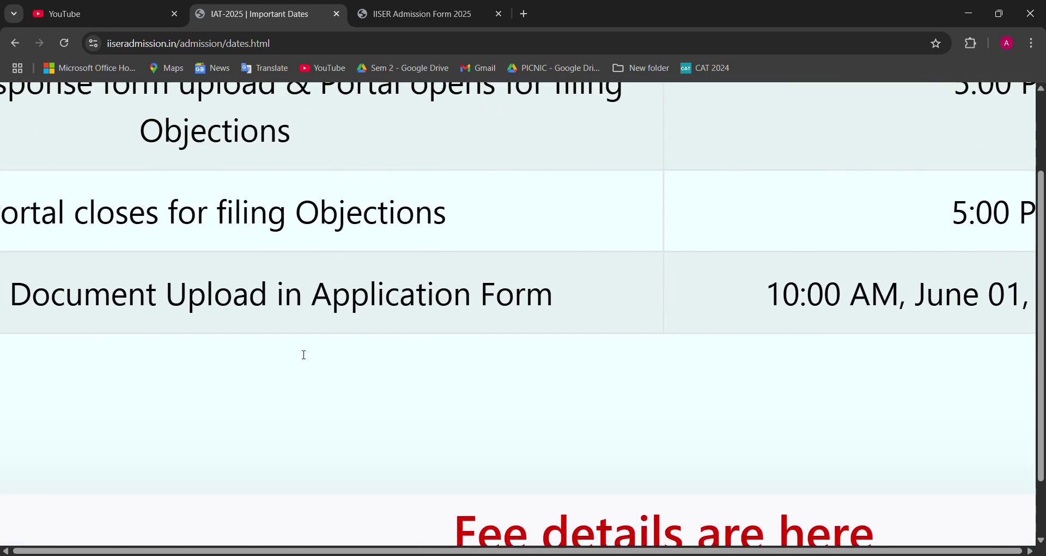
scroll(303, 354, up, 3)
scroll(301, 355, right, 8)
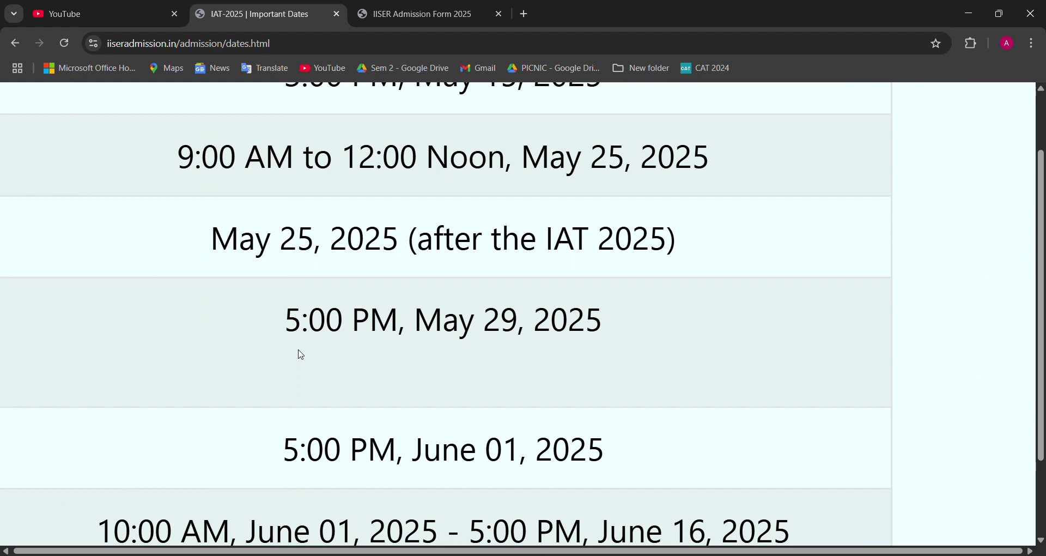
Step: Scroll sideways and vertically across the zoomed Important Dates table to read every column
scroll(301, 355, left, 10)
scroll(301, 354, down, 2)
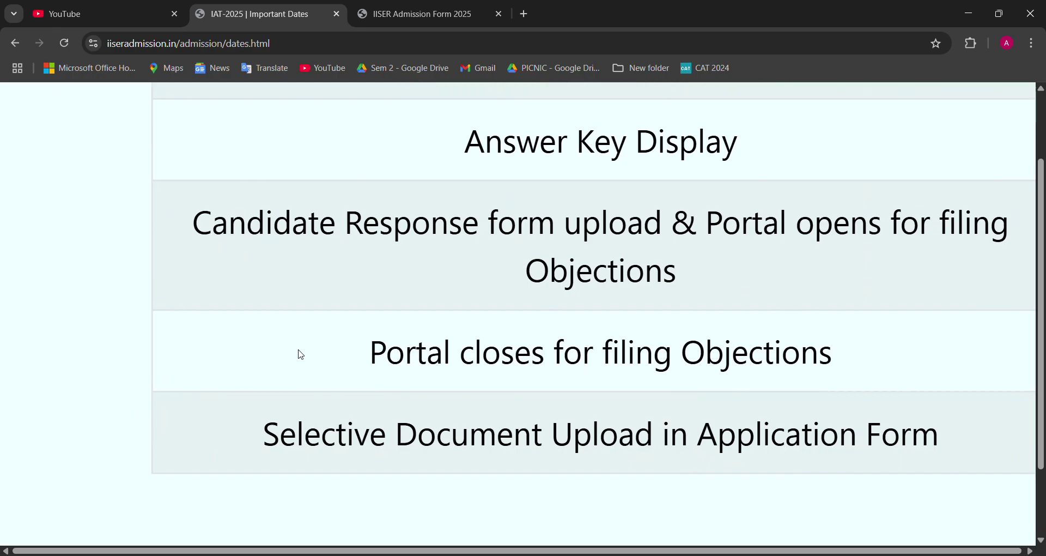
scroll(301, 355, right, 6)
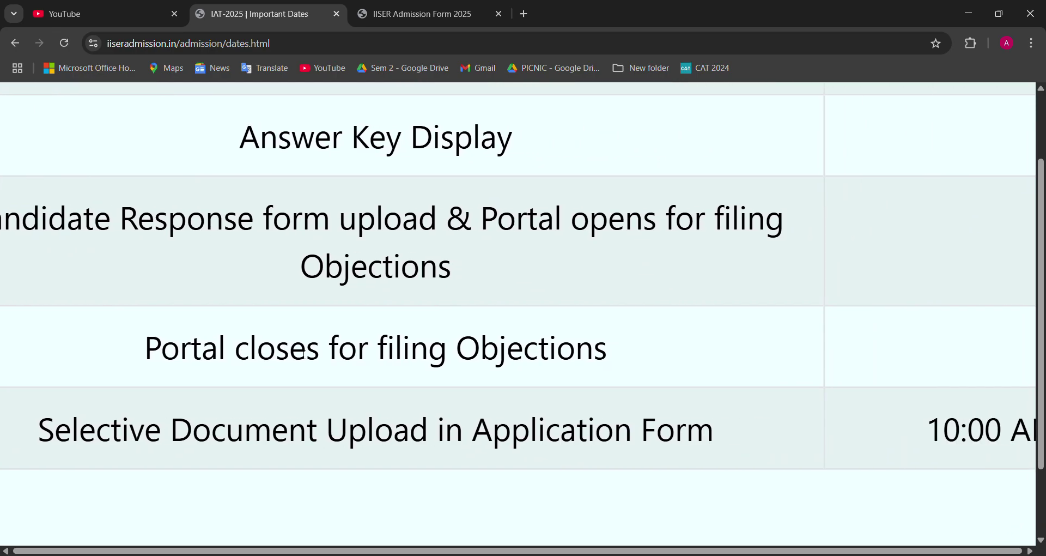
scroll(285, 387, right, 1)
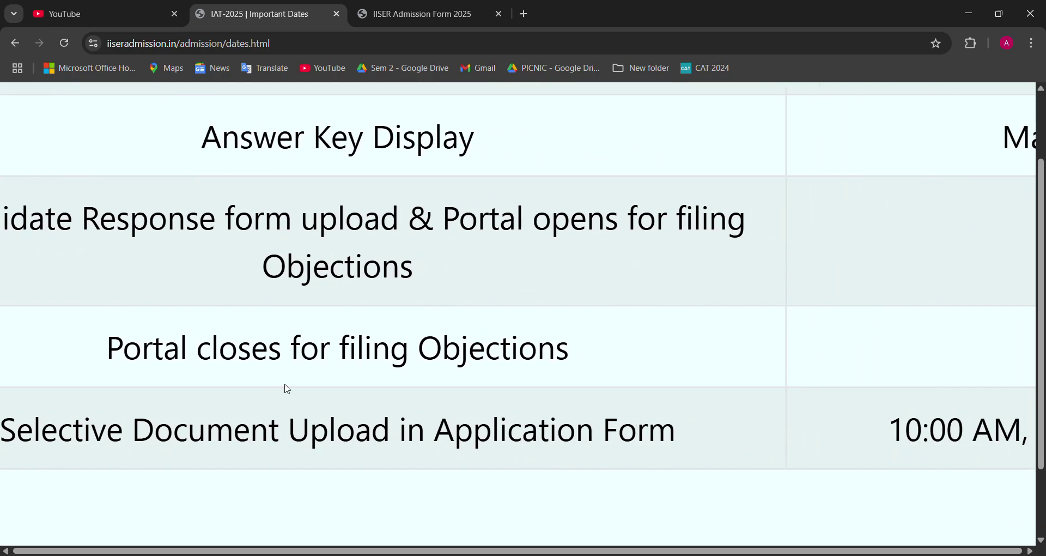
scroll(287, 389, right, 12)
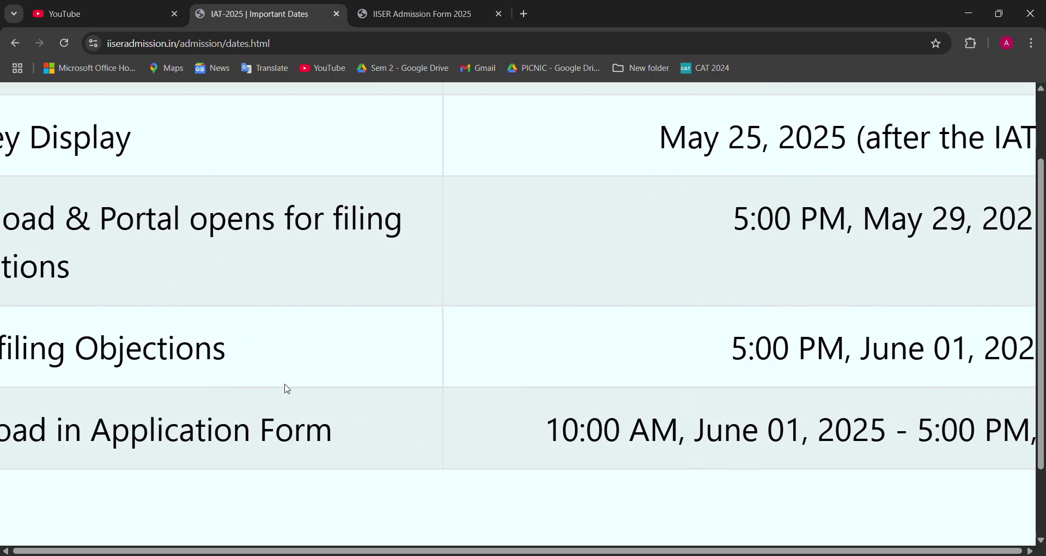
scroll(287, 389, right, 3)
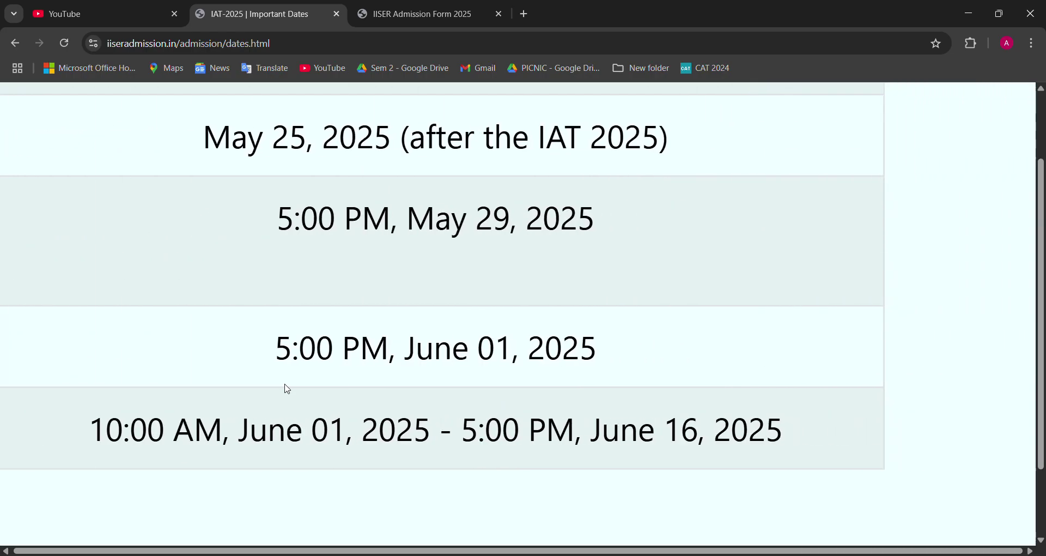
scroll(288, 389, left, 15)
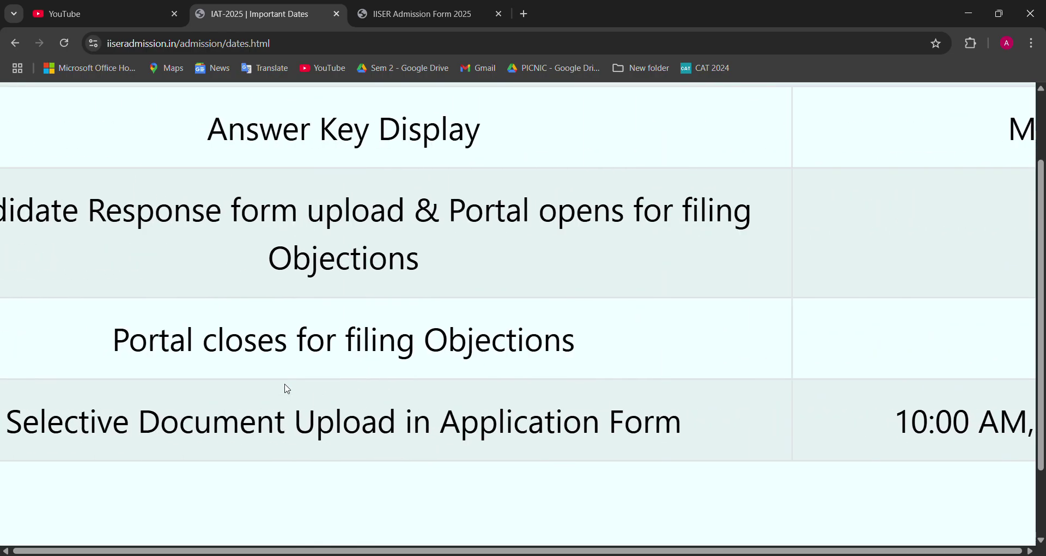
scroll(287, 388, left, 3)
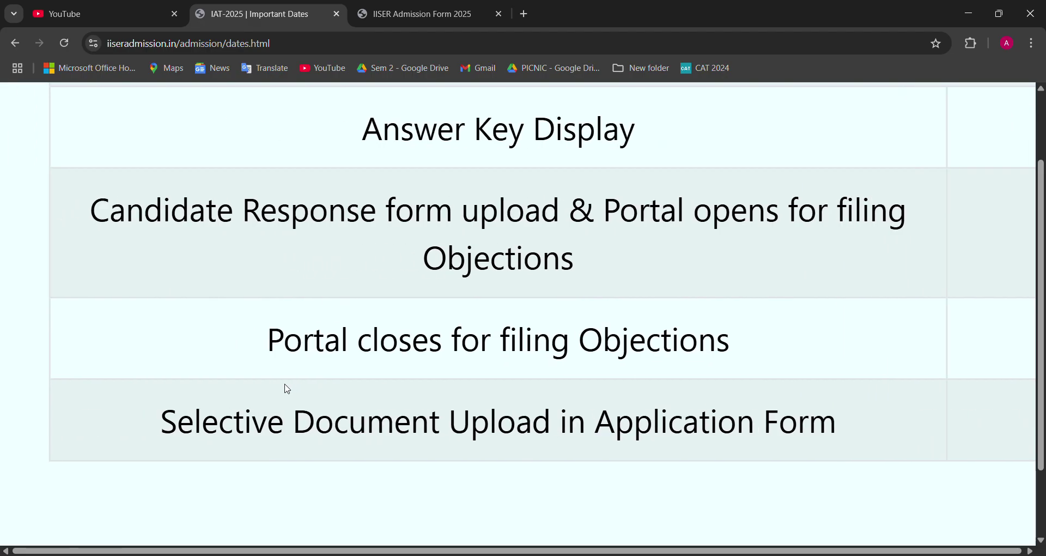
scroll(287, 388, right, 6)
scroll(287, 389, right, 9)
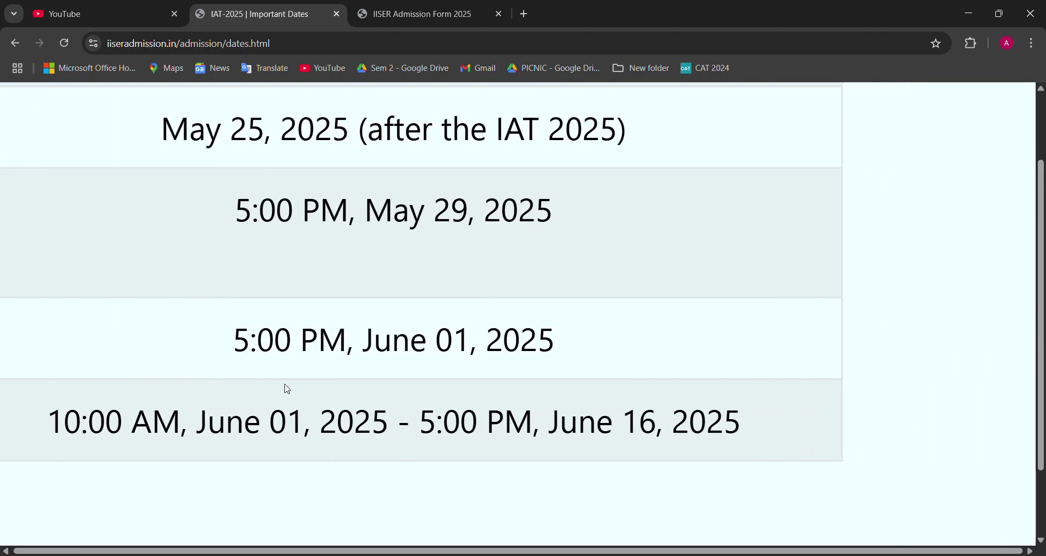
scroll(287, 389, down, 7)
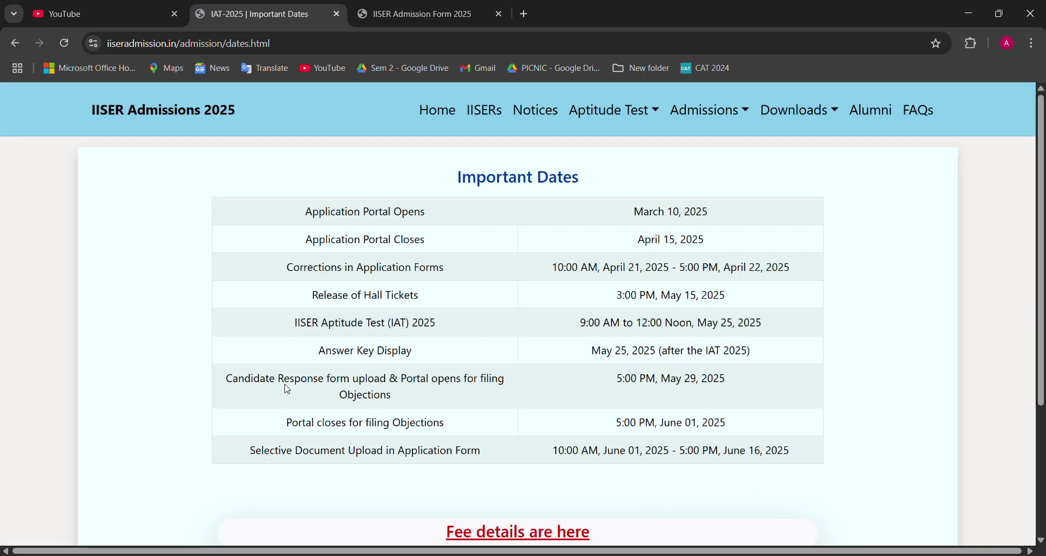
scroll(287, 389, down, 3)
scroll(288, 388, up, 7)
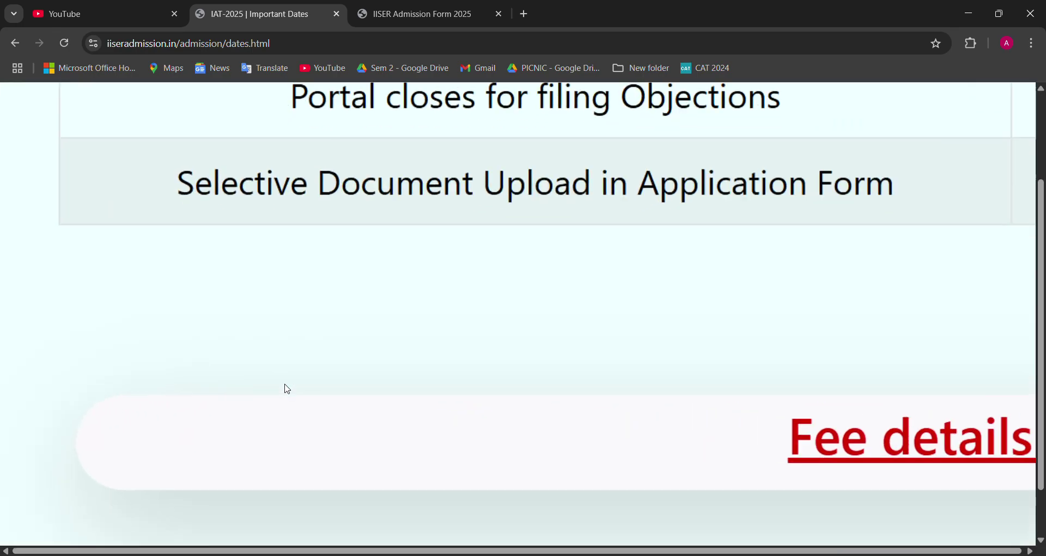
scroll(288, 388, up, 2)
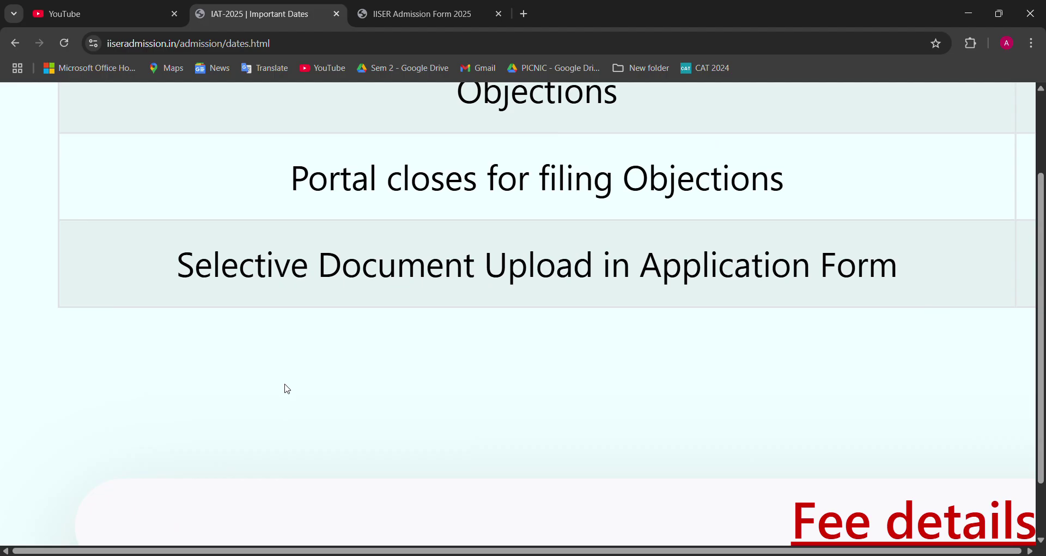
Step: Reset the page zoom to 100% with Ctrl+0 to see the whole table
scroll(288, 388, right, 10)
scroll(287, 389, right, 7)
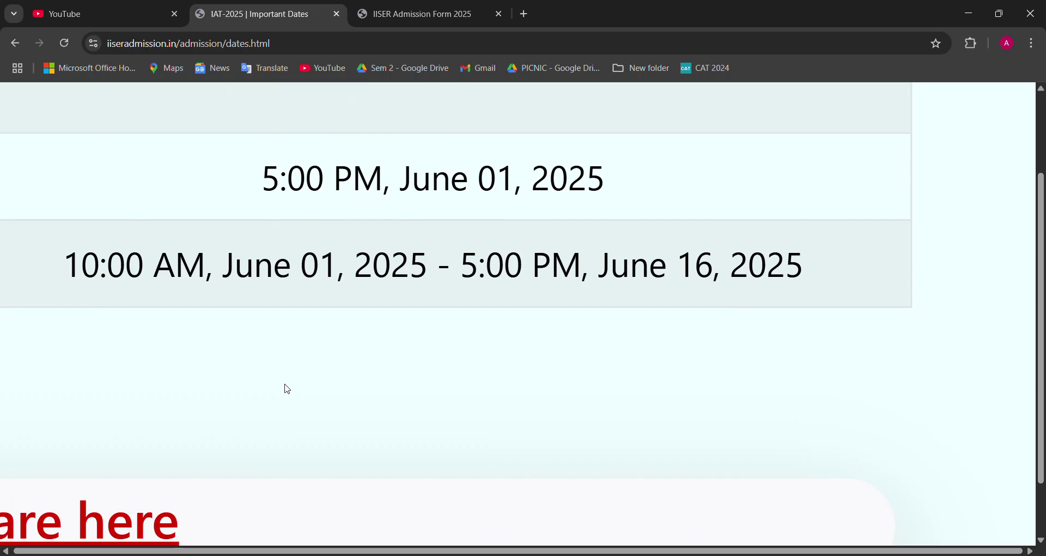
key(ctrl+0)
scroll(288, 388, up, 2)
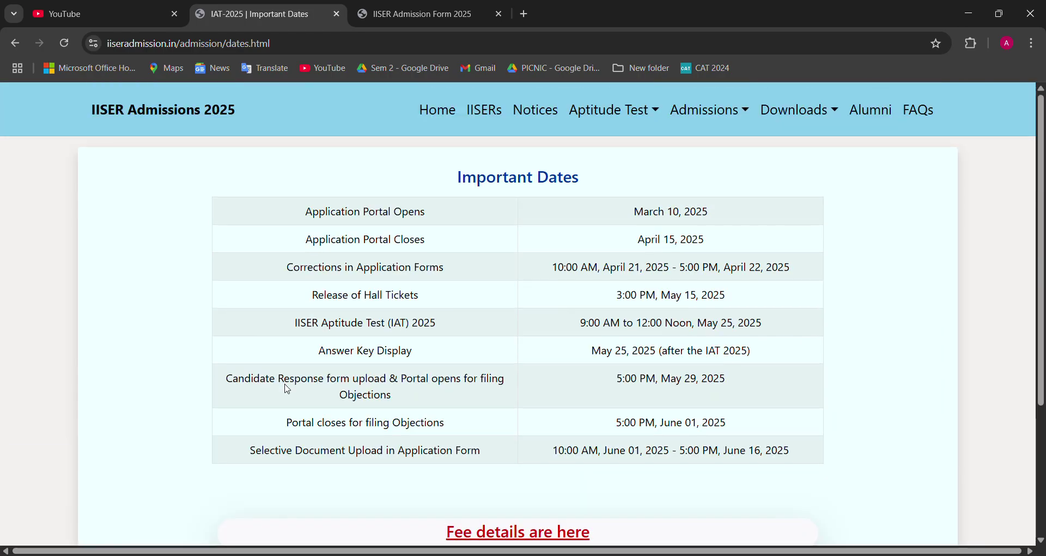
Step: Return to the admissions home page and open the objection filing and answer key information
click(15, 43)
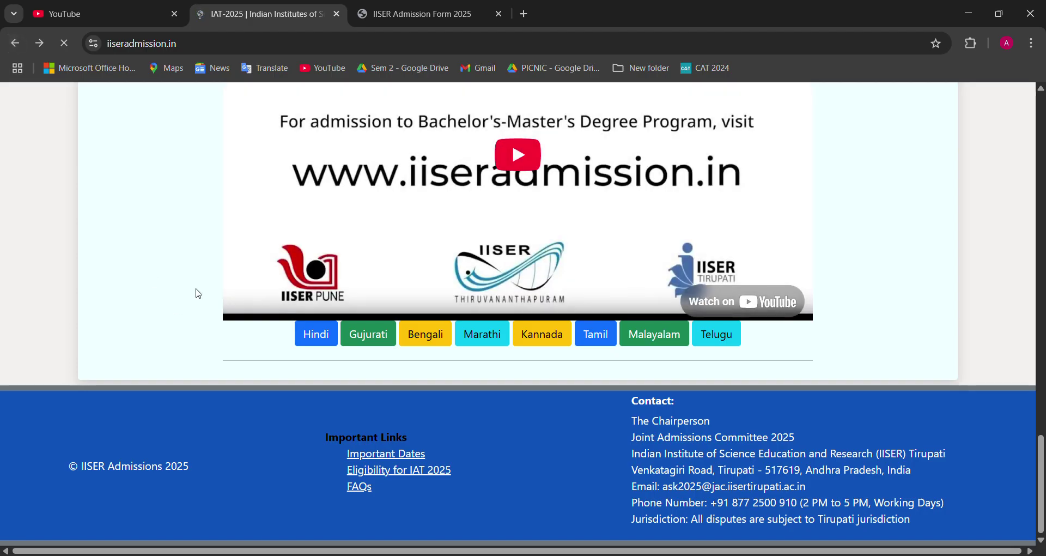
scroll(50, 288, up, 5)
scroll(48, 286, up, 5)
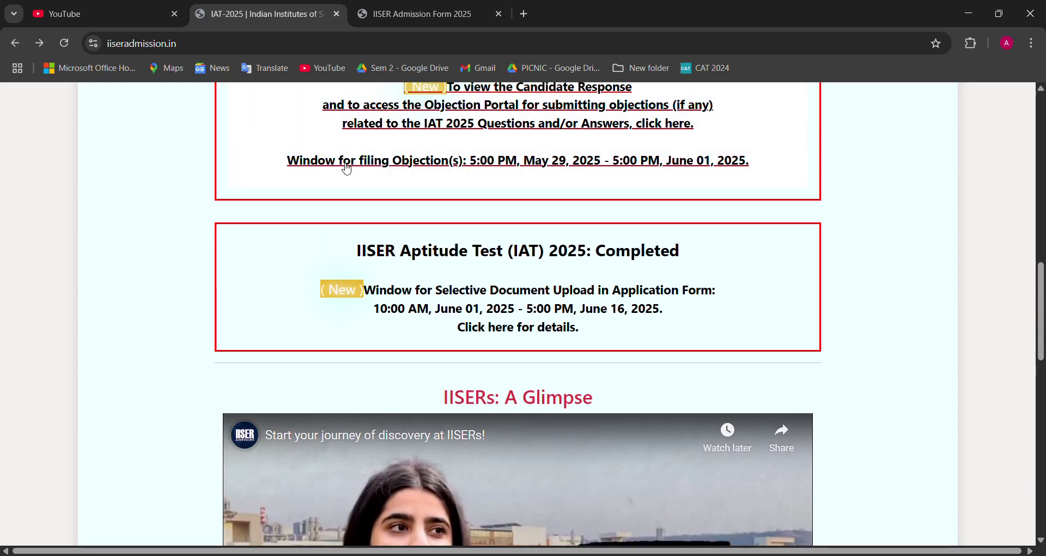
click(346, 163)
scroll(343, 168, down, 6)
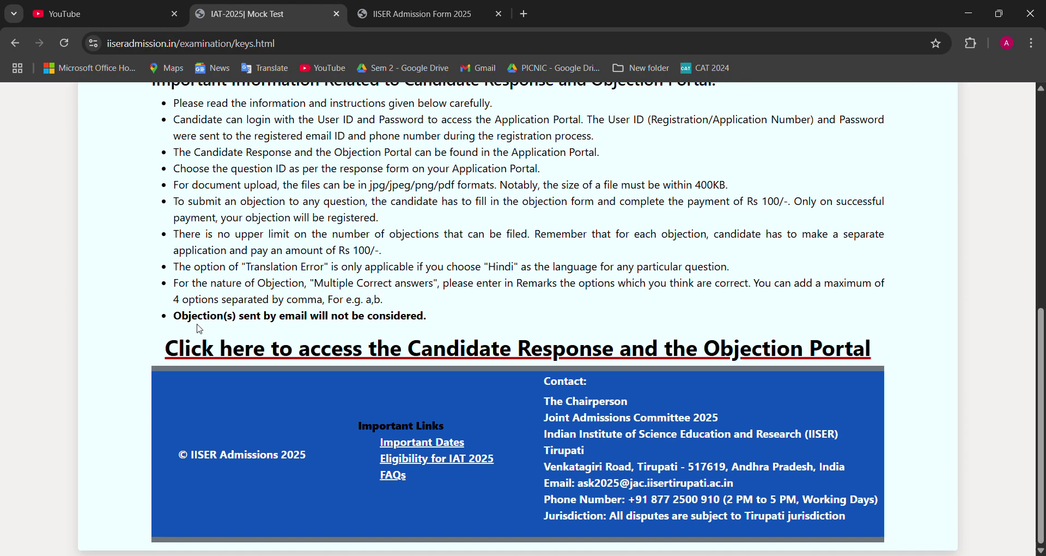
scroll(134, 210, up, 5)
scroll(137, 210, down, 5)
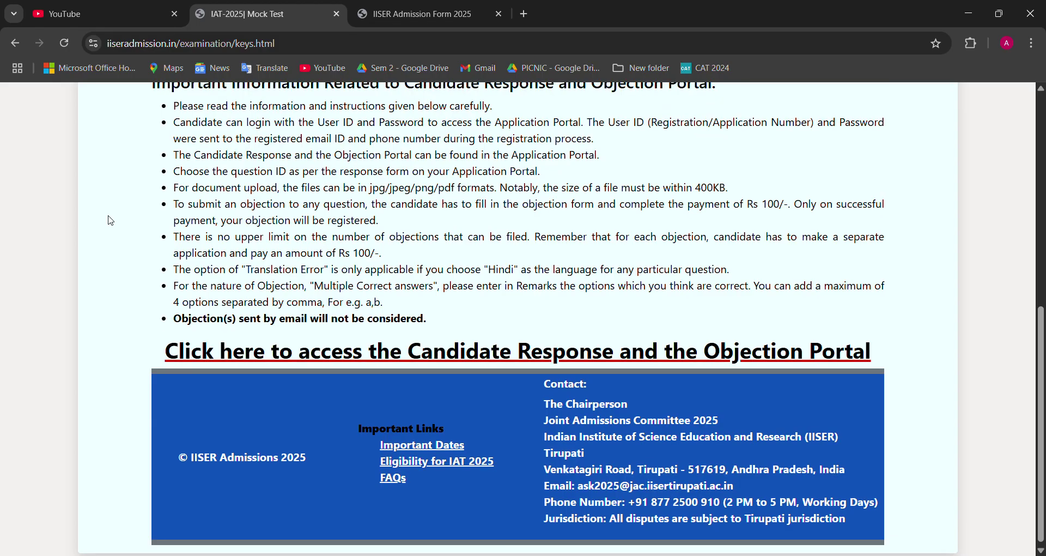
Step: Open the Applicant Login page from the response portal, then close it and return to the Admission Form tab
click(231, 357)
scroll(336, 320, down, 3)
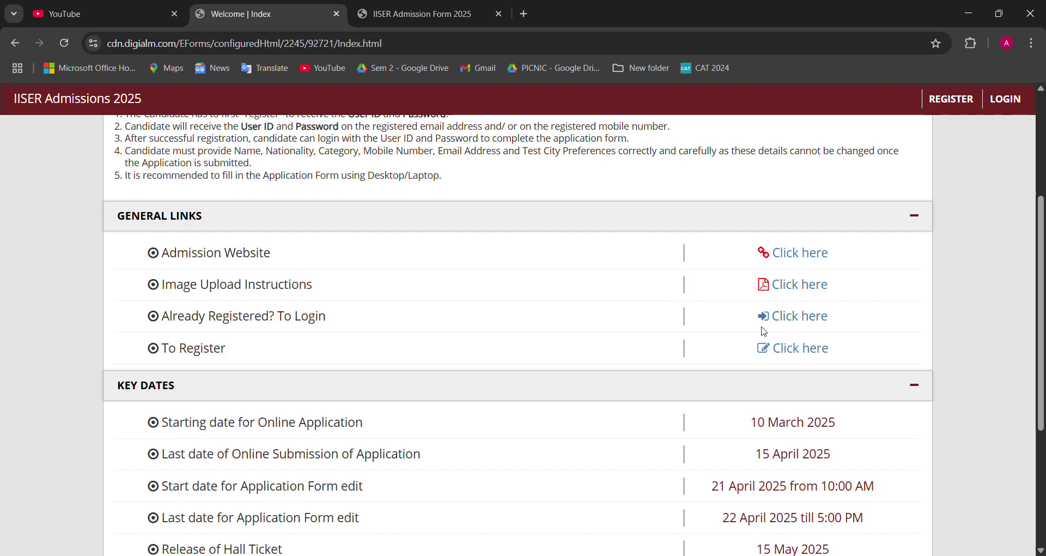
click(796, 321)
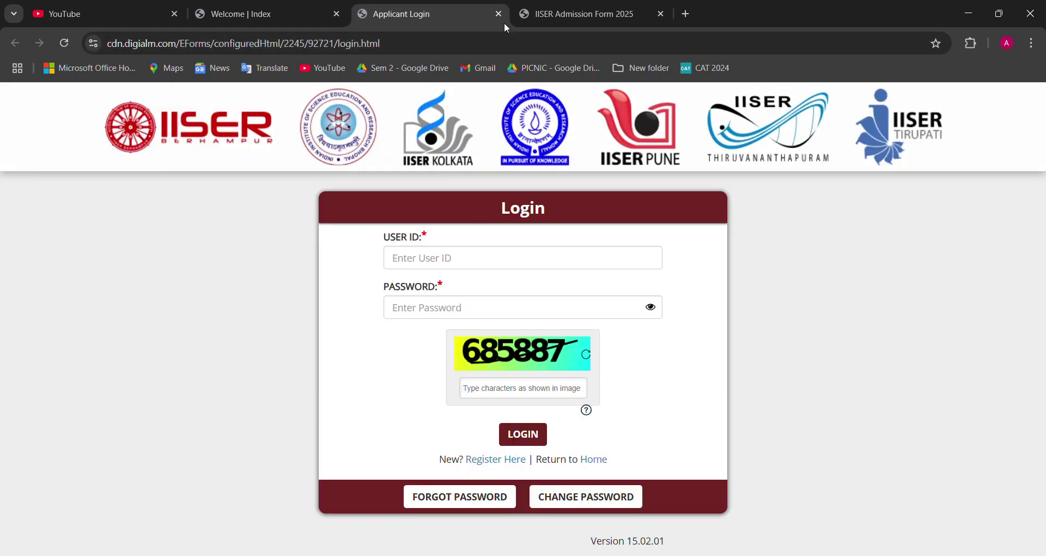
click(442, 266)
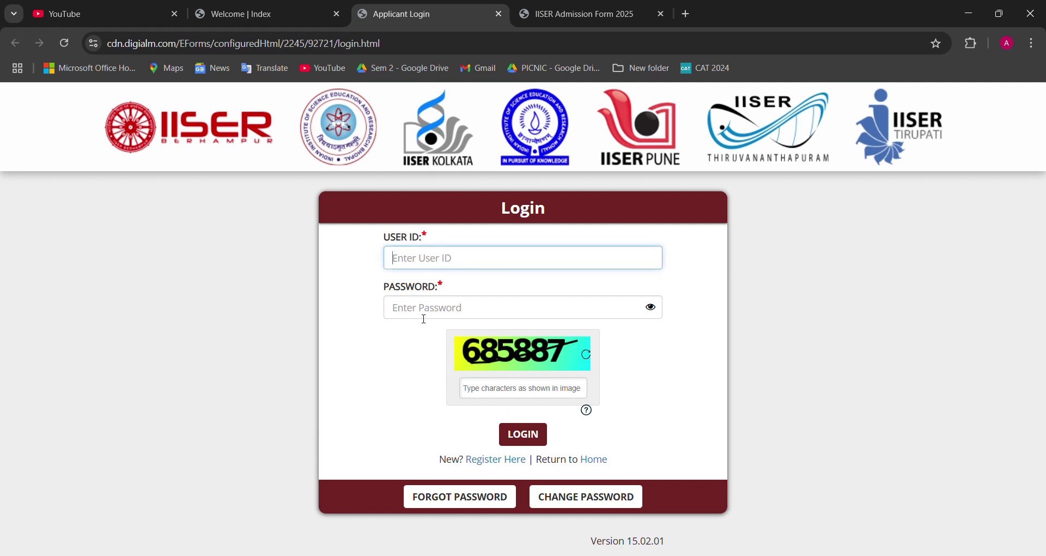
click(499, 15)
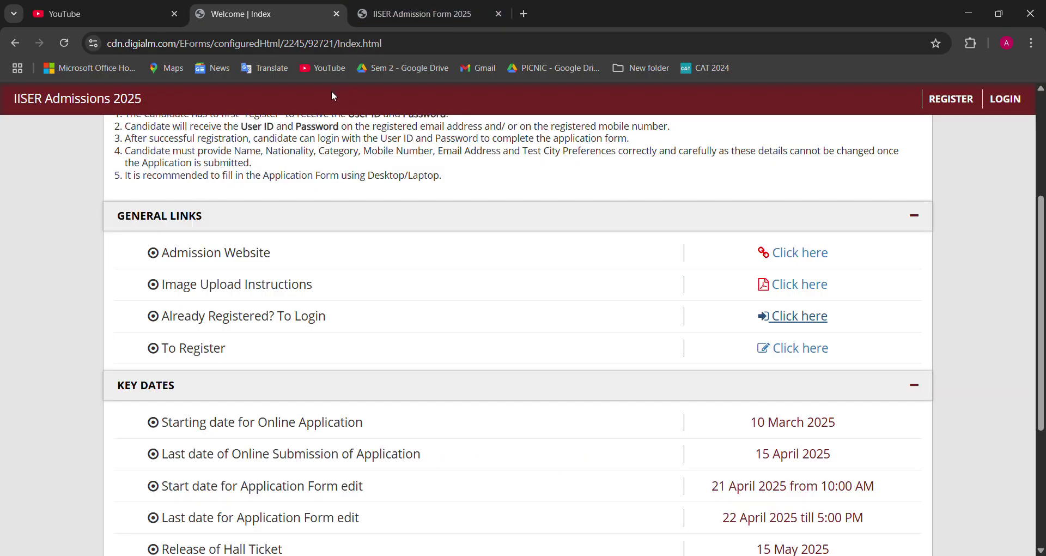
click(458, 12)
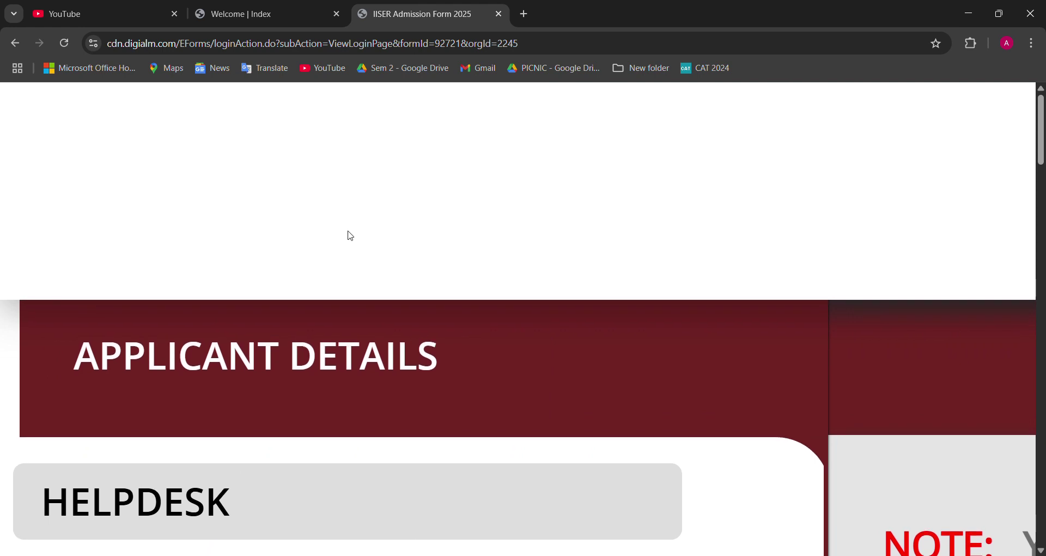
scroll(179, 164, down, 6)
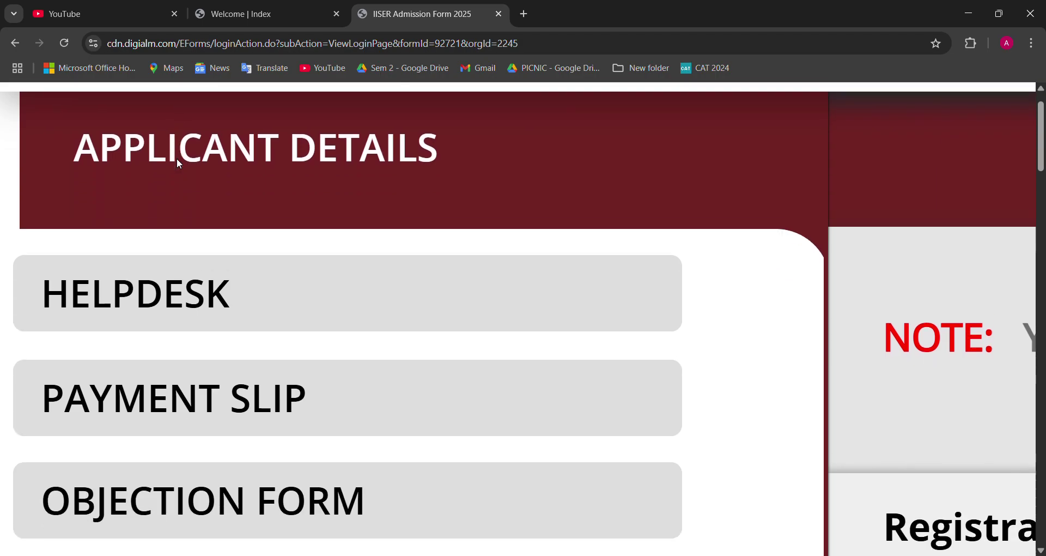
scroll(182, 163, down, 1)
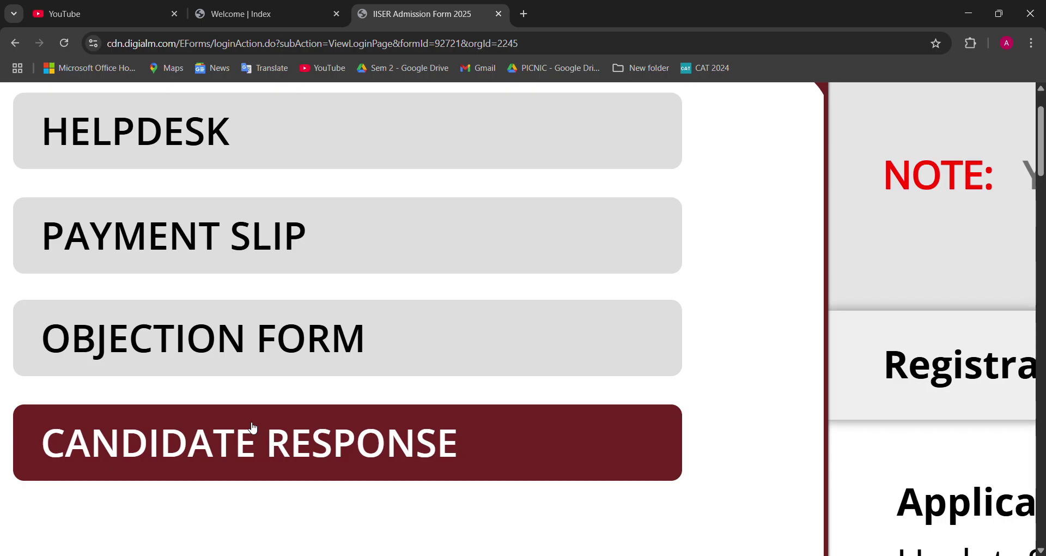
Step: Open Candidate Response to reach the 25th May 2025 aptitude test question paper link
click(253, 428)
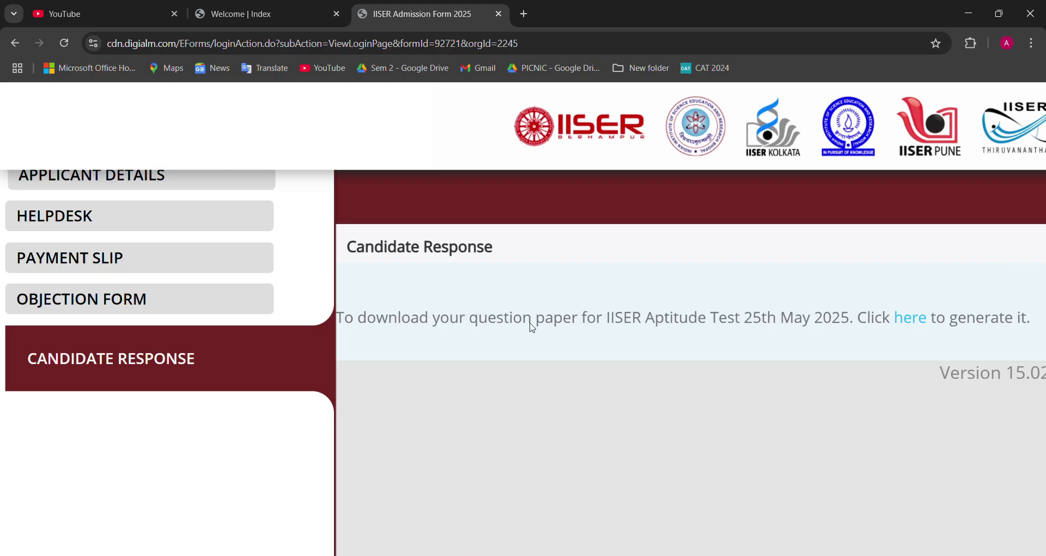
scroll(496, 436, down, 3)
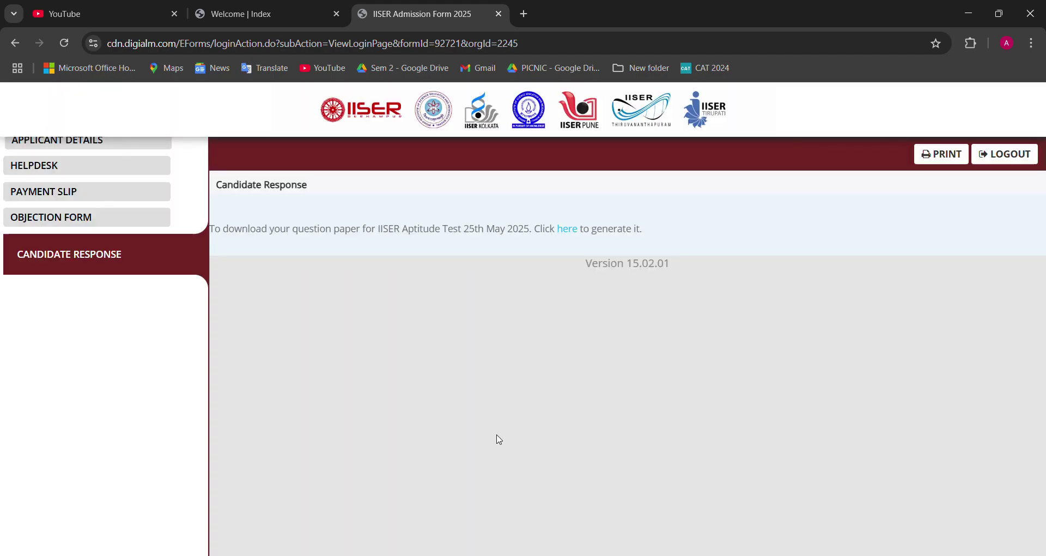
scroll(53, 264, up, 5)
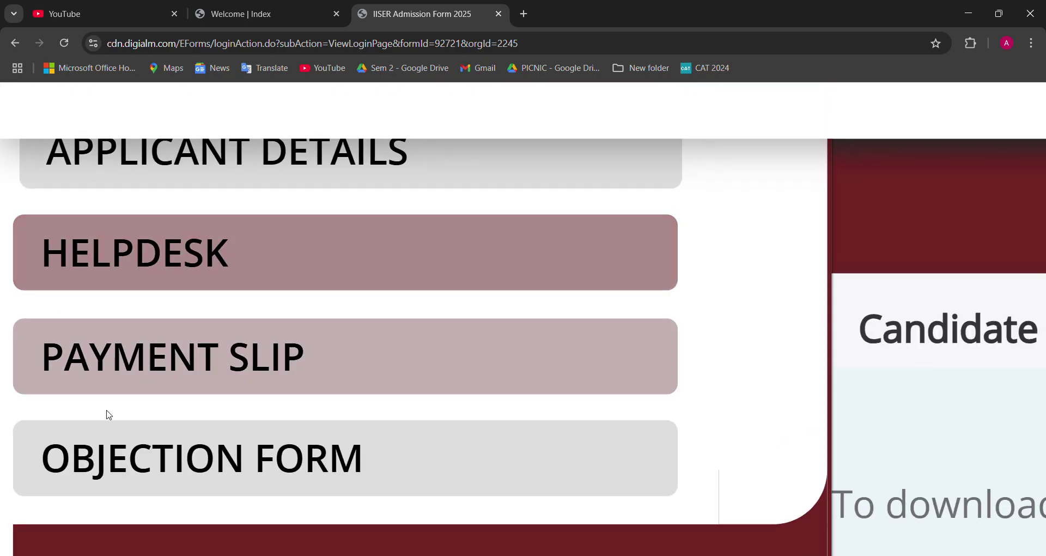
Step: Open the Objection Form and read through its Note
click(142, 442)
scroll(140, 439, down, 2)
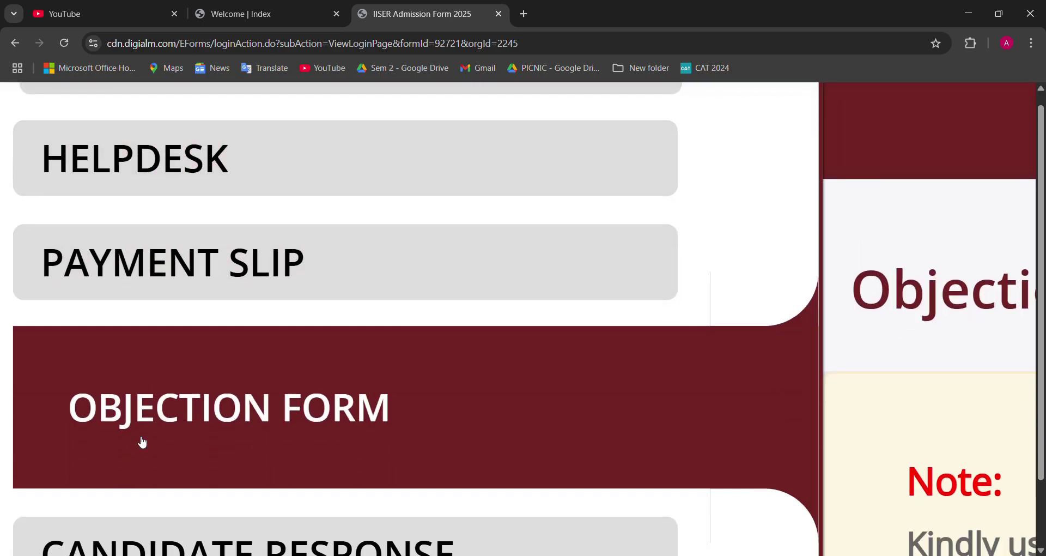
scroll(141, 440, right, 5)
scroll(141, 441, down, 5)
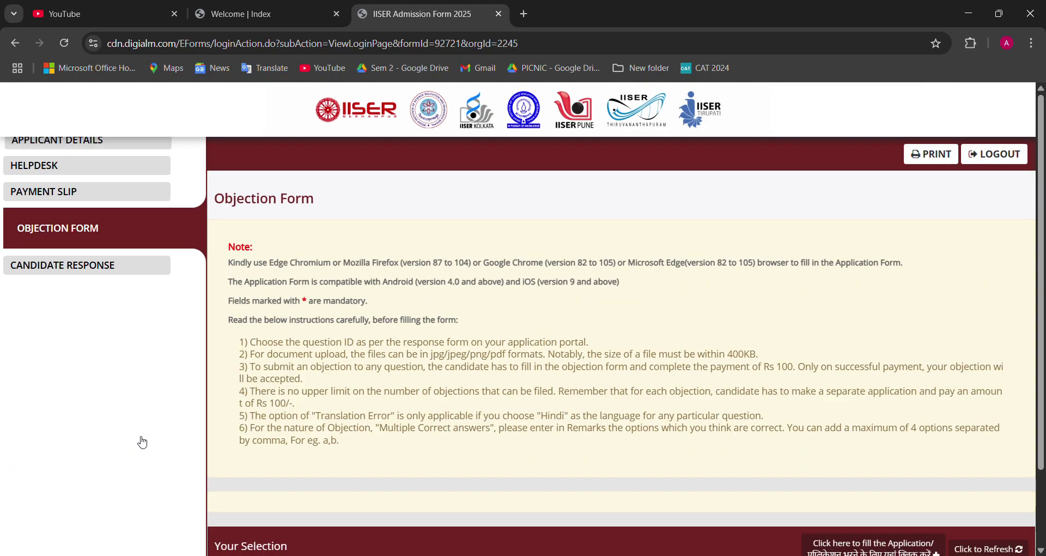
scroll(233, 394, up, 5)
scroll(233, 394, up, 5)
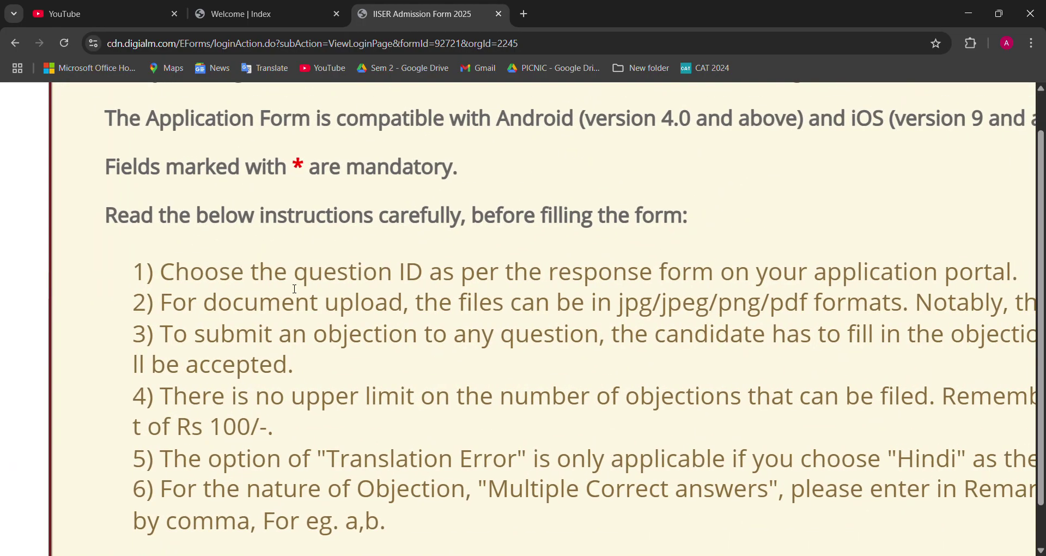
scroll(295, 288, up, 1)
drag(106, 139, 708, 268)
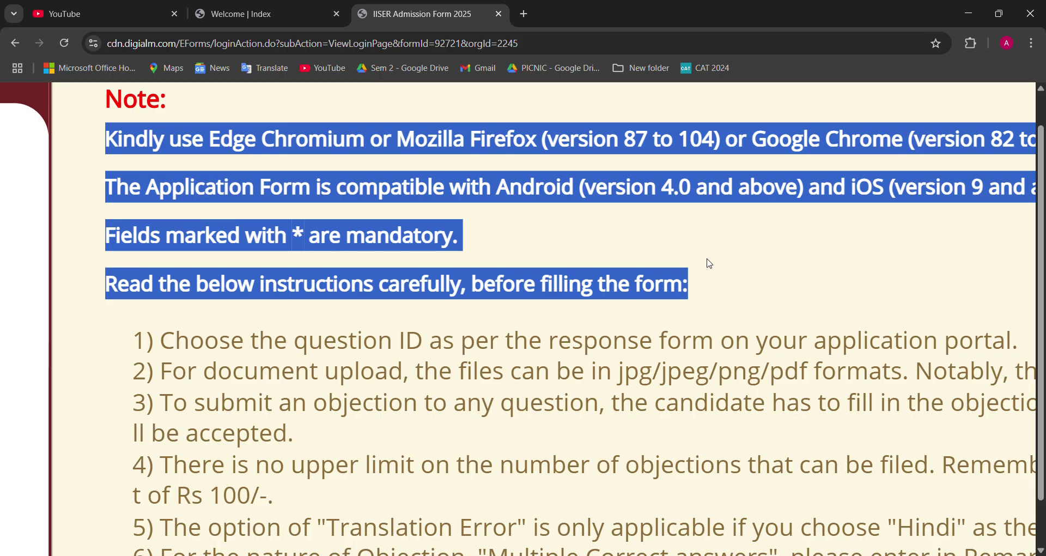
click(709, 264)
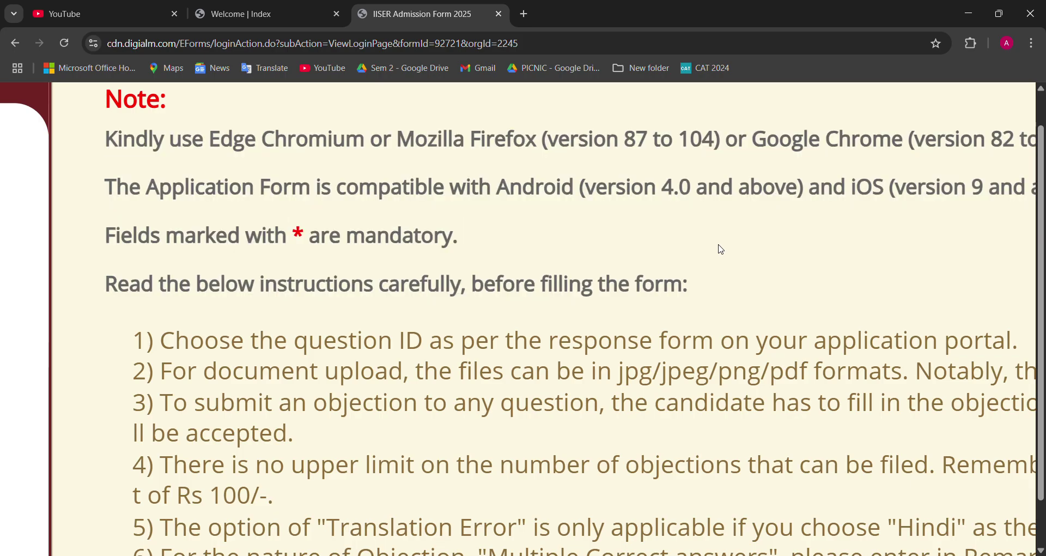
Step: Read filing instructions 1 and 2 on choosing the question ID and document upload formats
triple_click(225, 344)
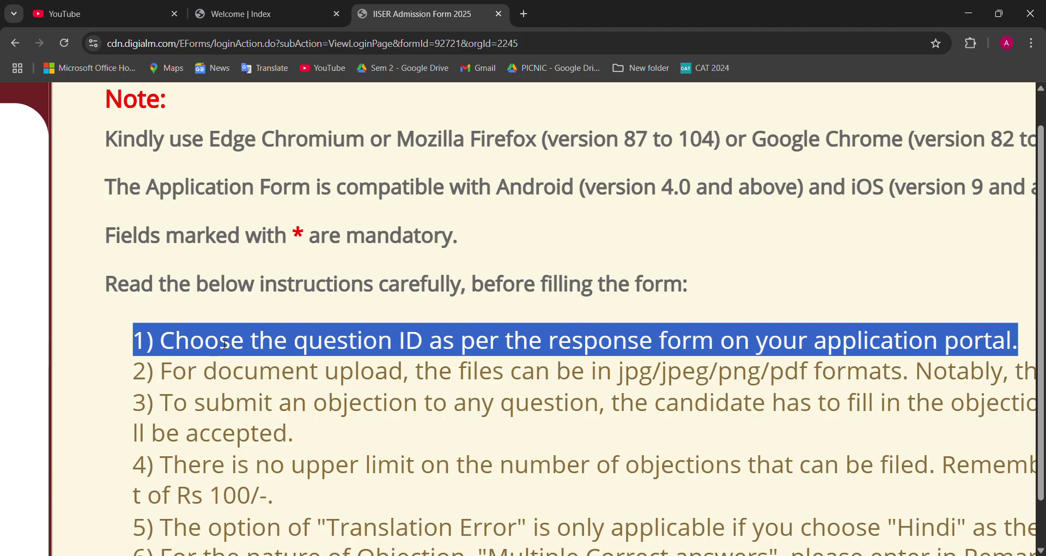
click(18, 371)
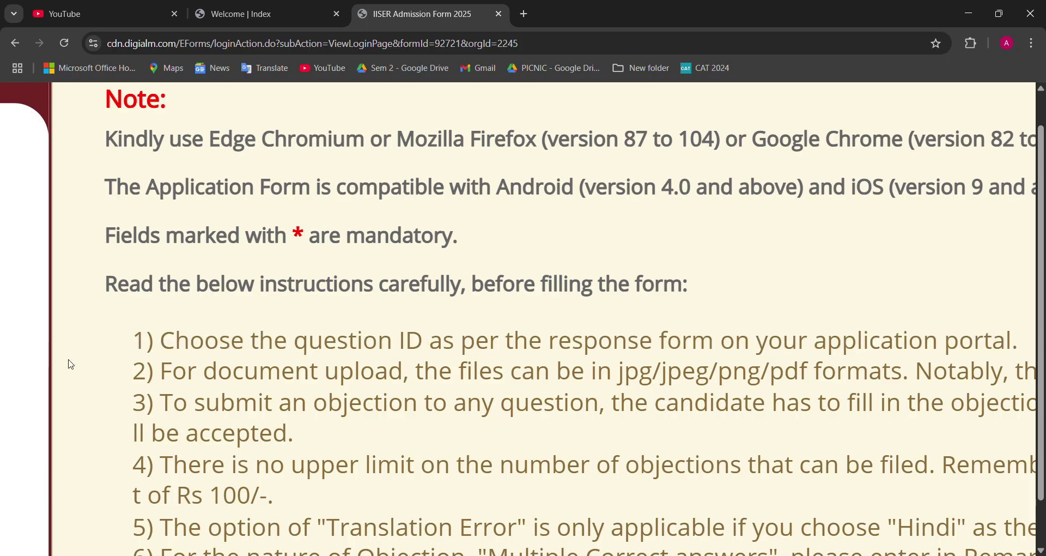
triple_click(261, 370)
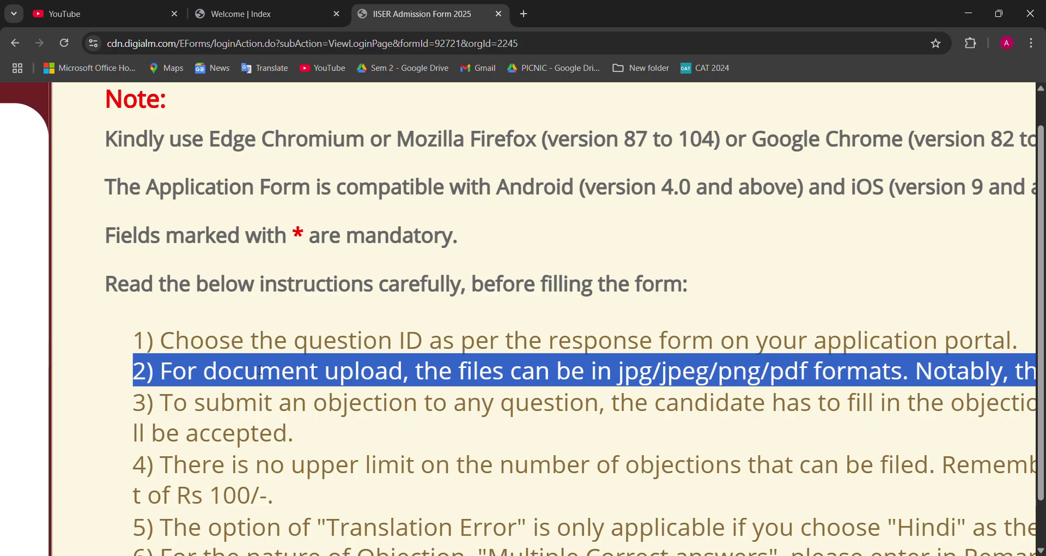
scroll(261, 371, right, 15)
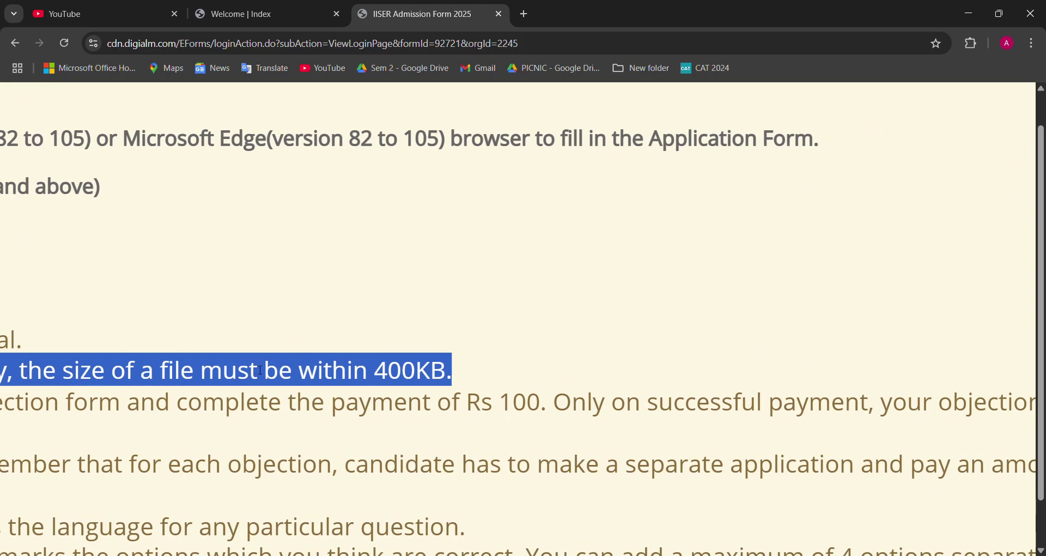
scroll(261, 371, left, 15)
scroll(261, 371, down, 2)
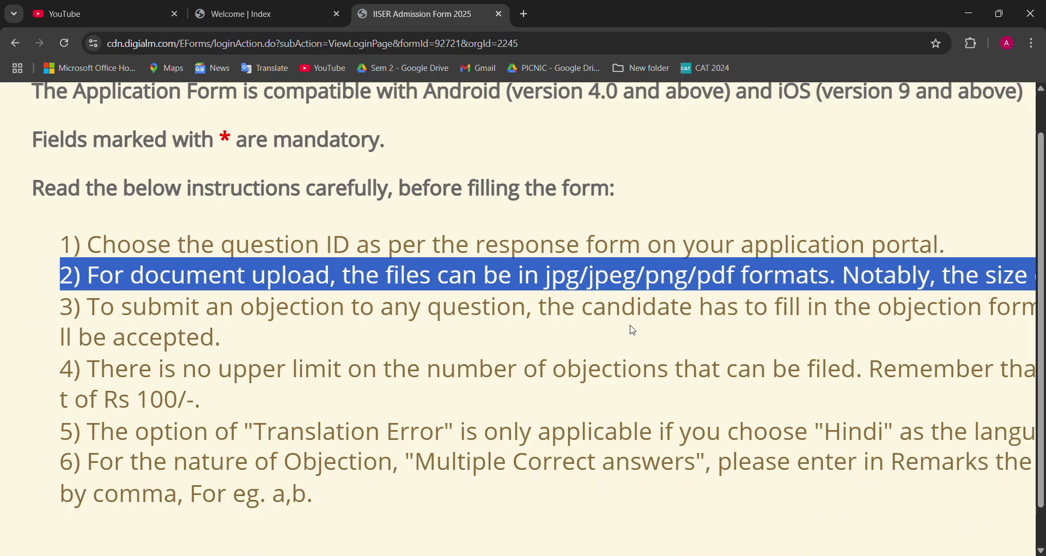
scroll(632, 329, right, 5)
scroll(633, 329, left, 5)
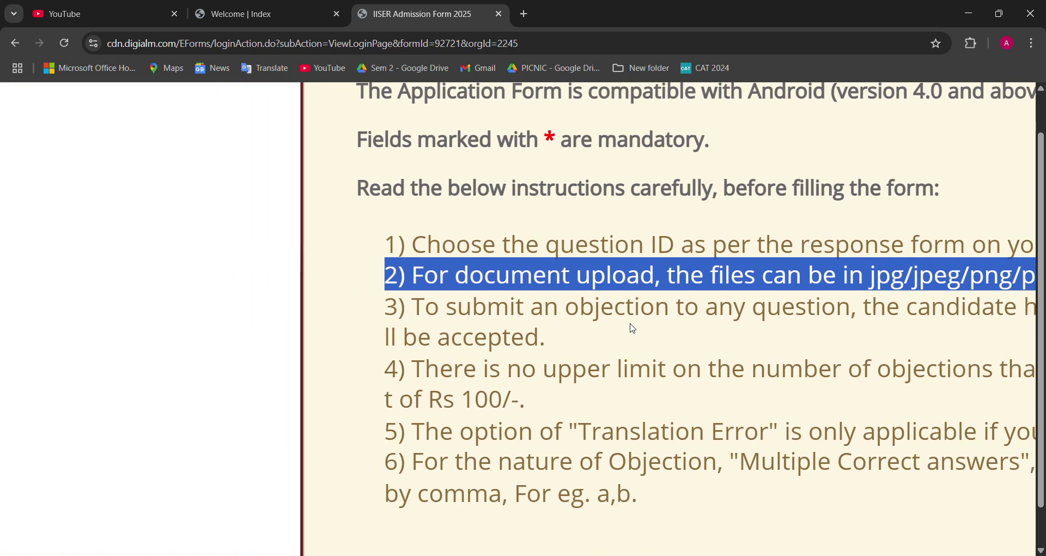
scroll(632, 328, right, 1)
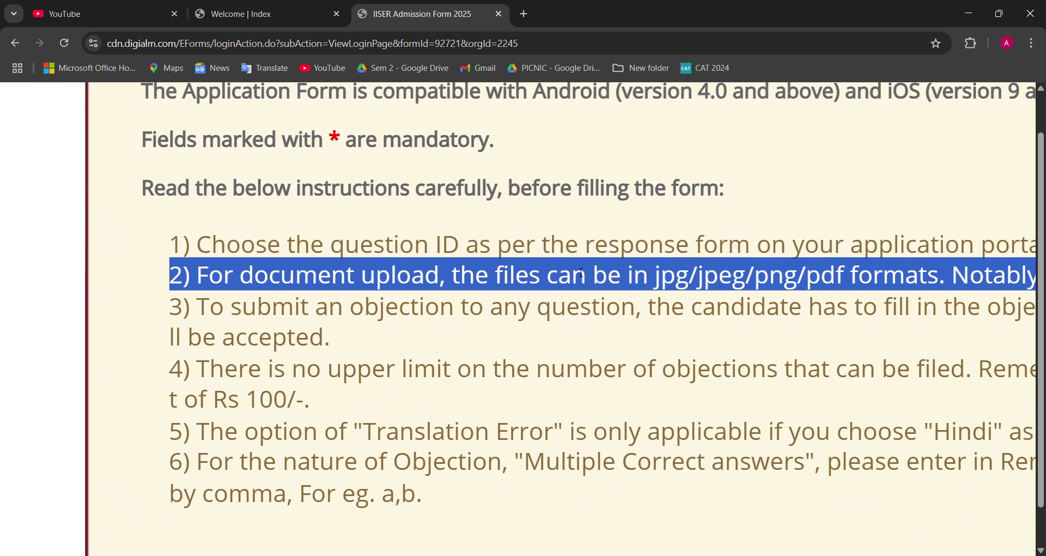
click(421, 340)
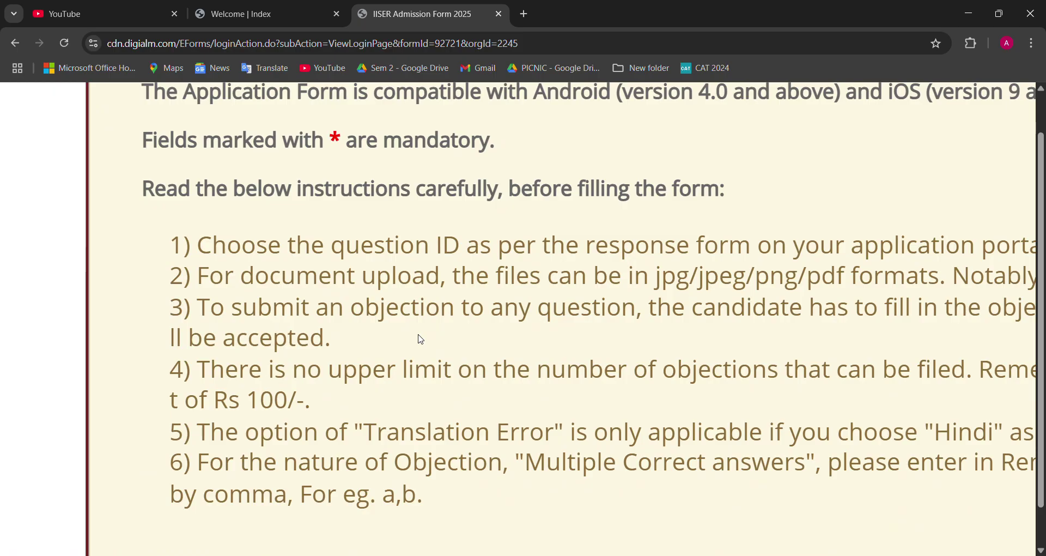
double_click(223, 313)
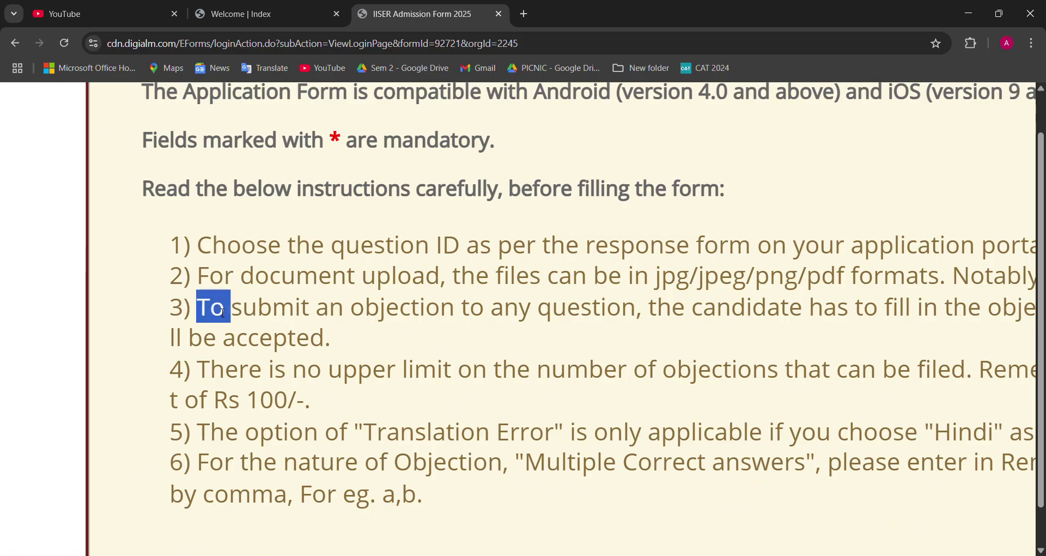
triple_click(223, 313)
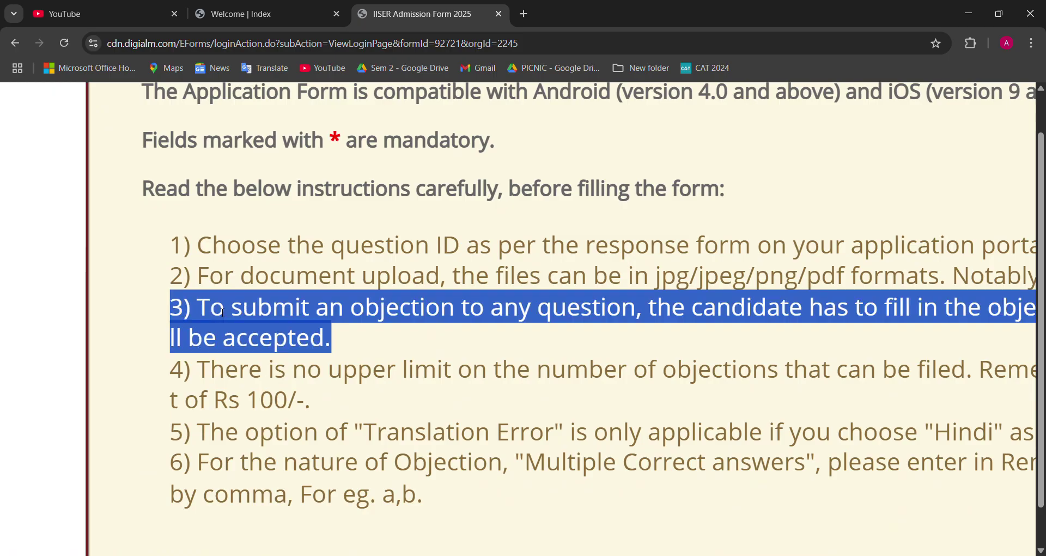
scroll(207, 370, down, 1)
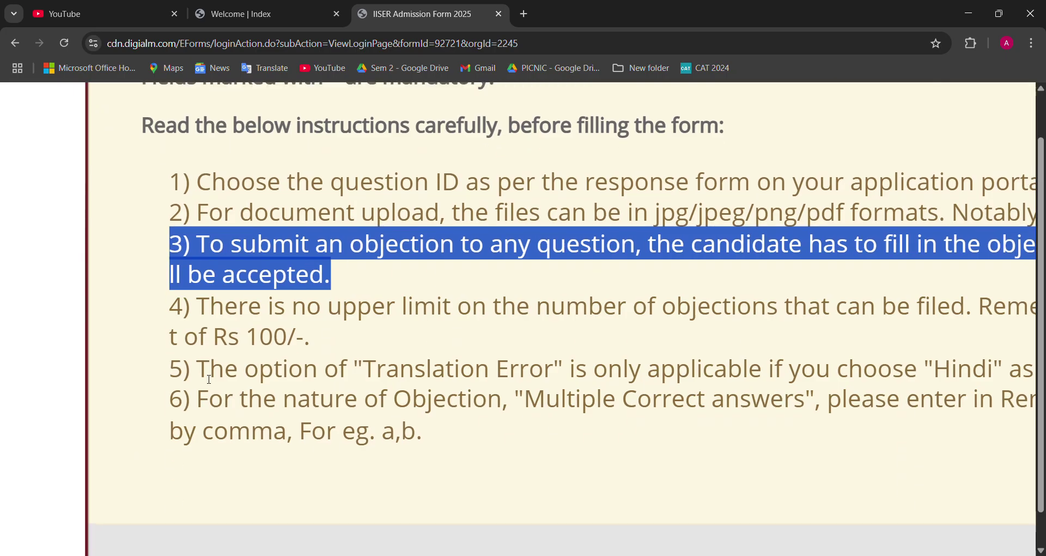
click(344, 362)
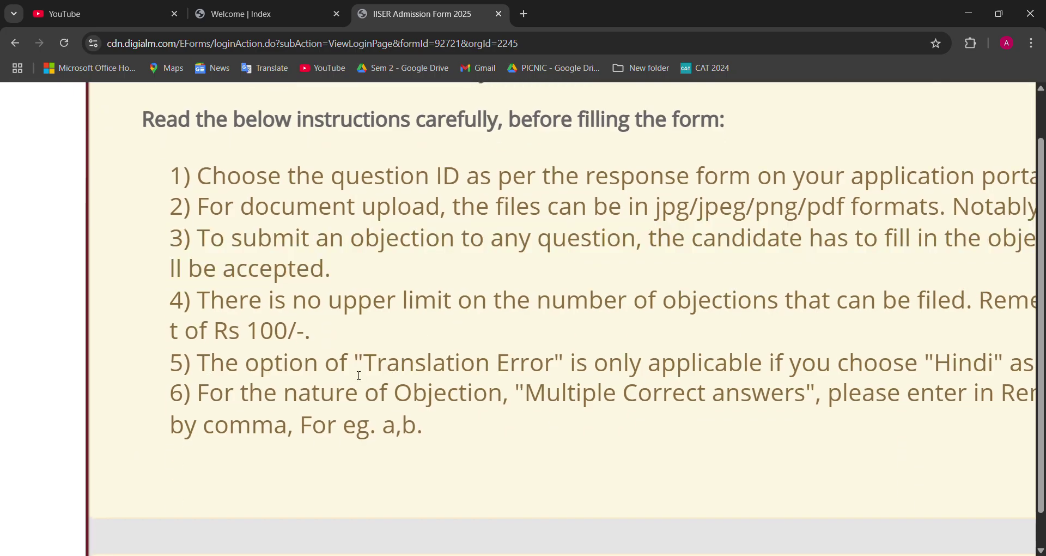
double_click(343, 362)
triple_click(343, 362)
scroll(344, 361, right, 1)
scroll(345, 361, right, 1)
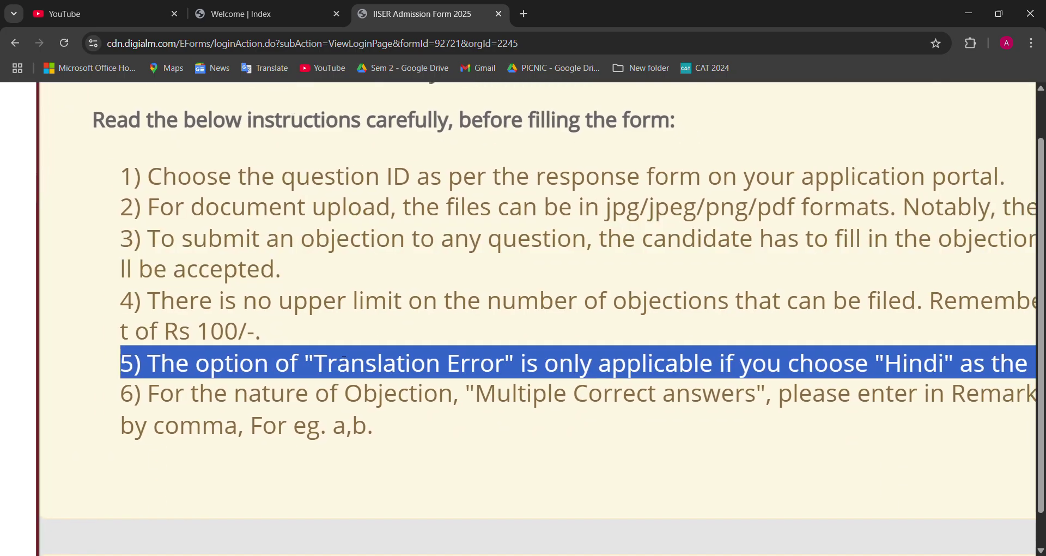
scroll(345, 361, right, 7)
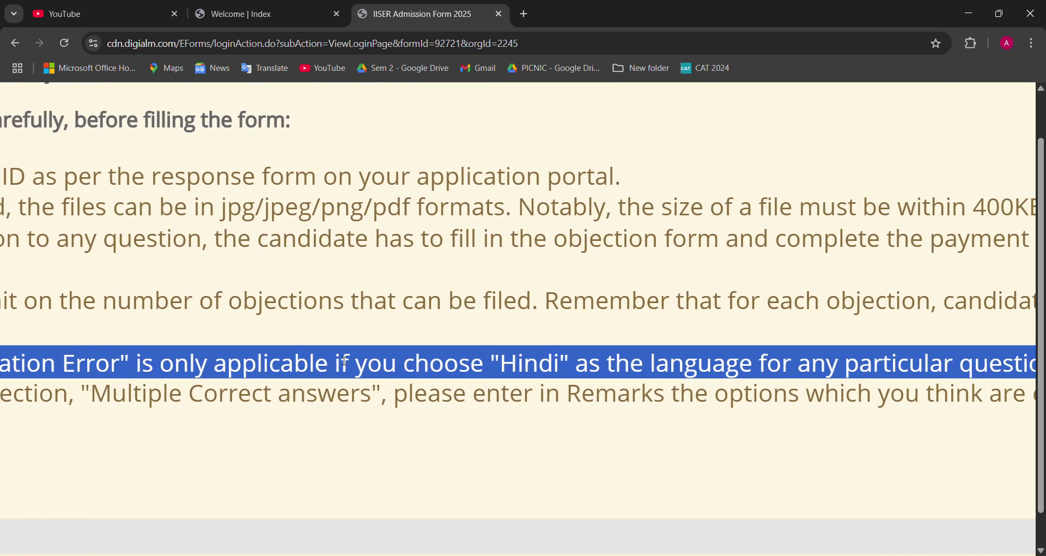
scroll(345, 361, right, 3)
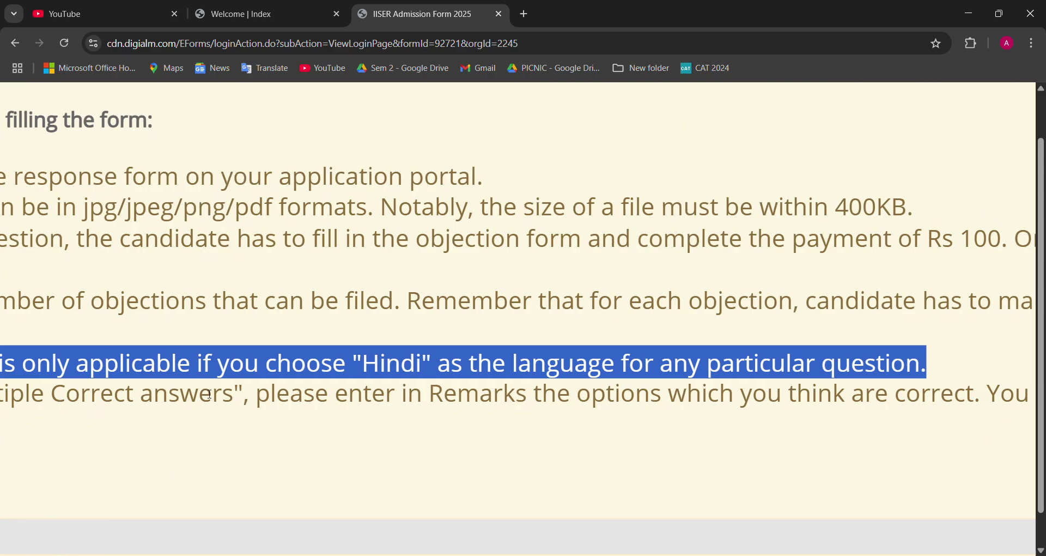
click(66, 349)
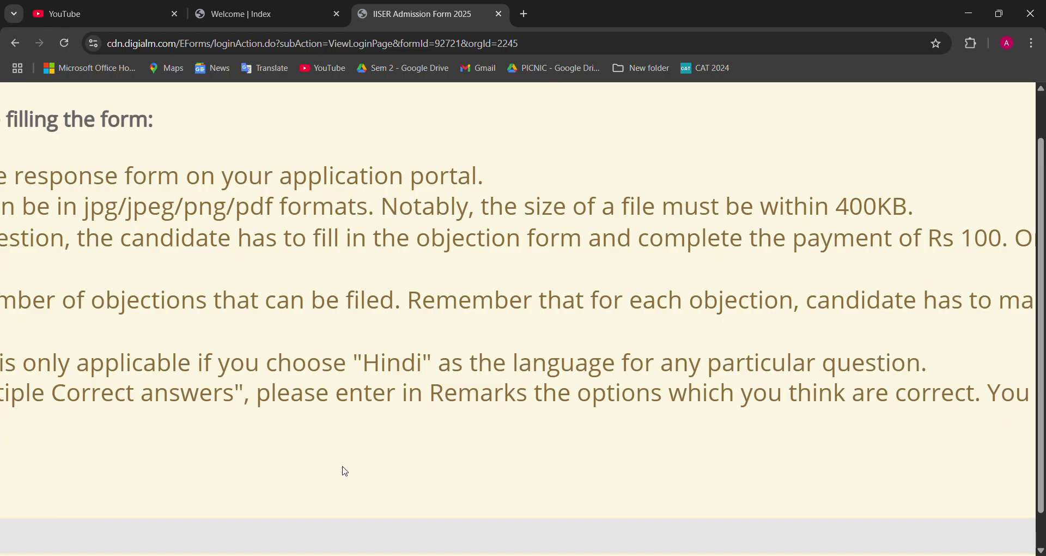
triple_click(254, 366)
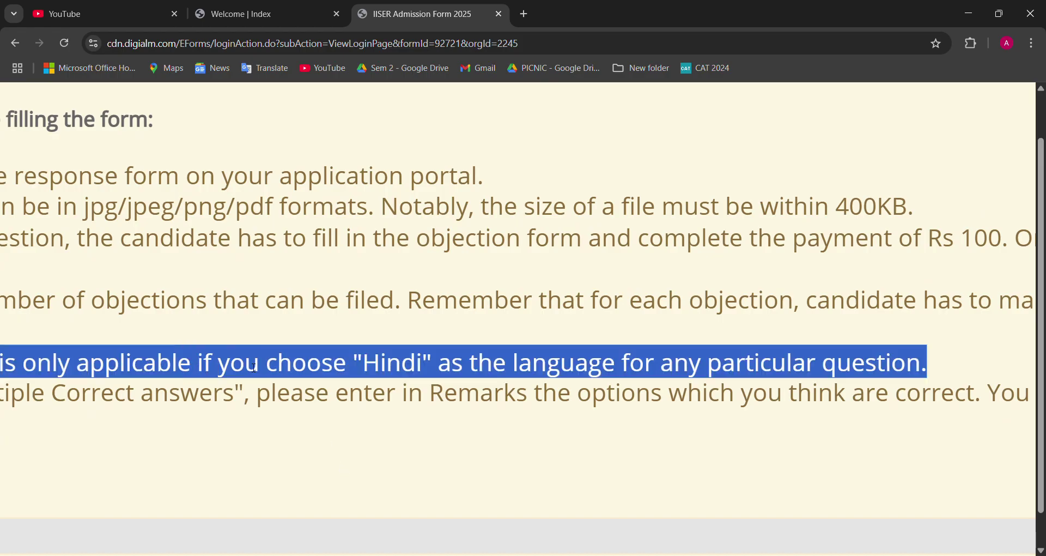
scroll(254, 368, down, 5)
scroll(252, 366, up, 5)
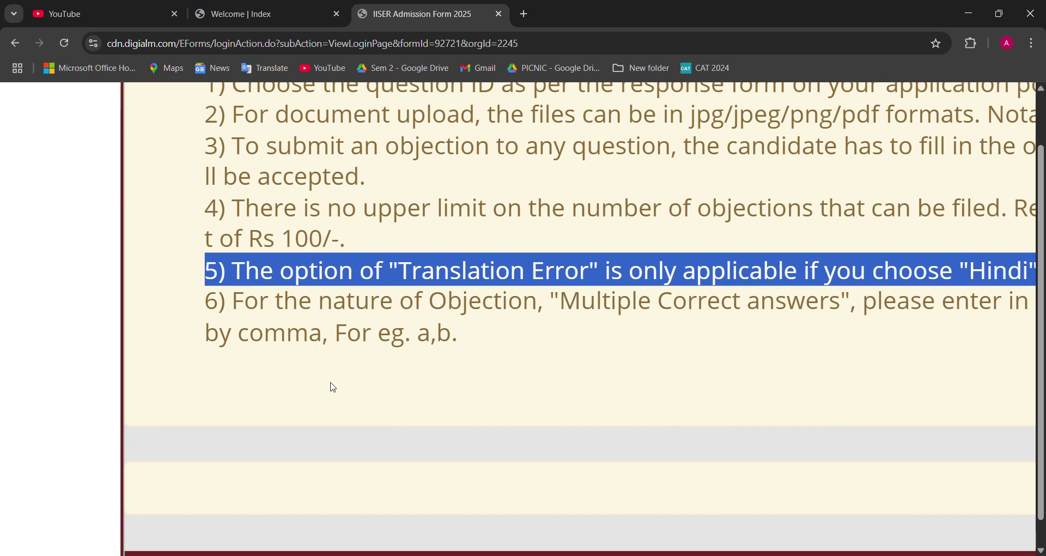
triple_click(312, 313)
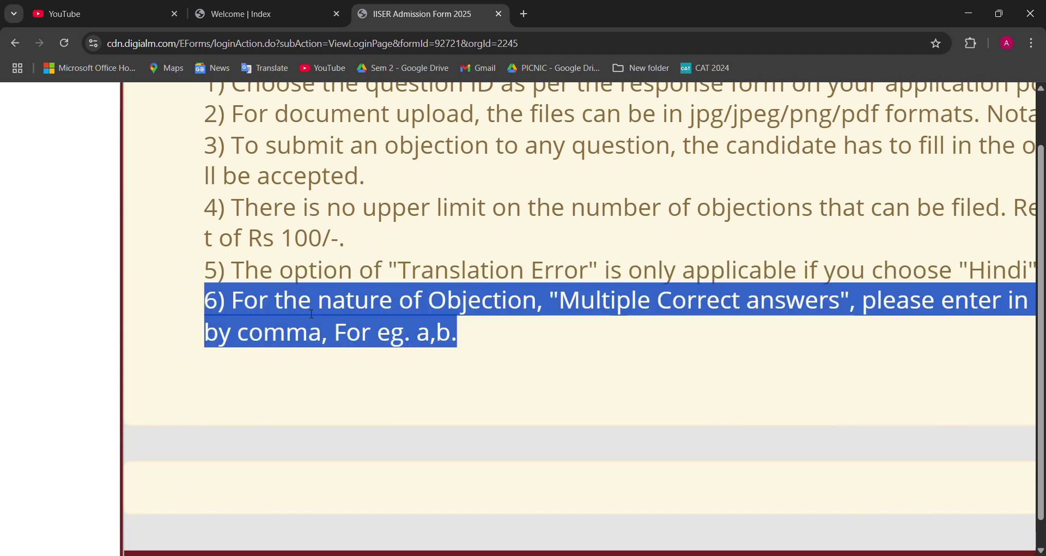
scroll(312, 314, right, 20)
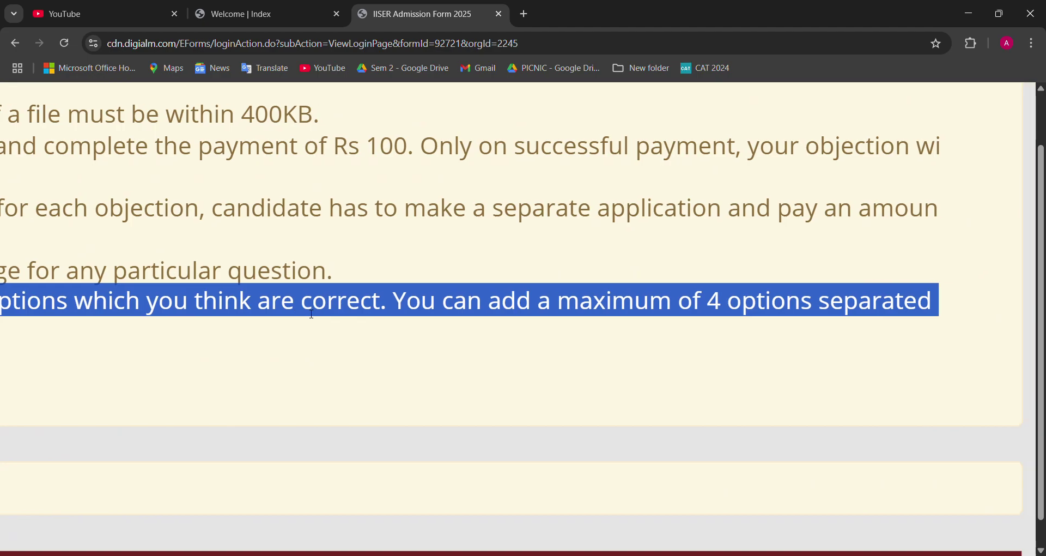
scroll(311, 314, left, 20)
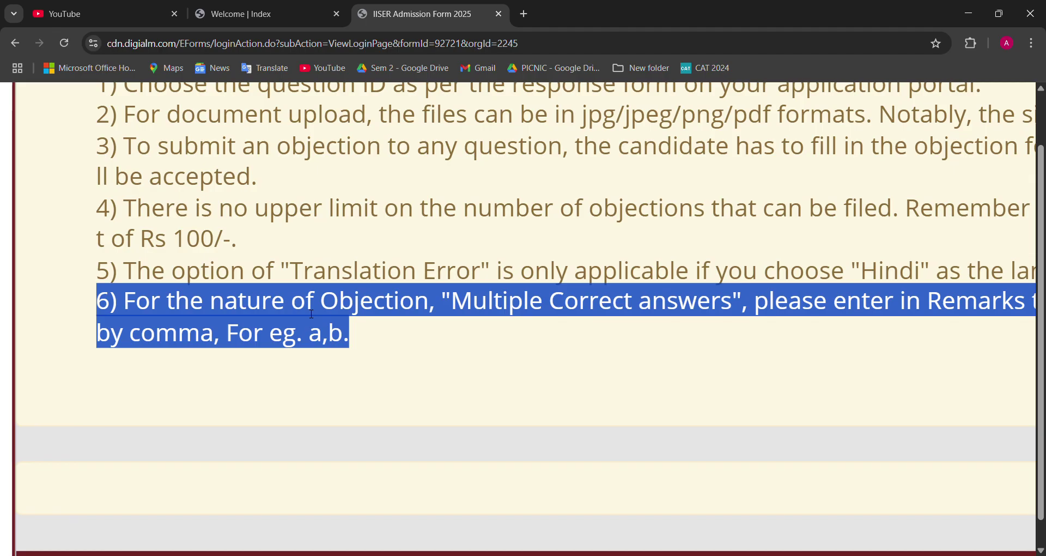
scroll(312, 314, down, 3)
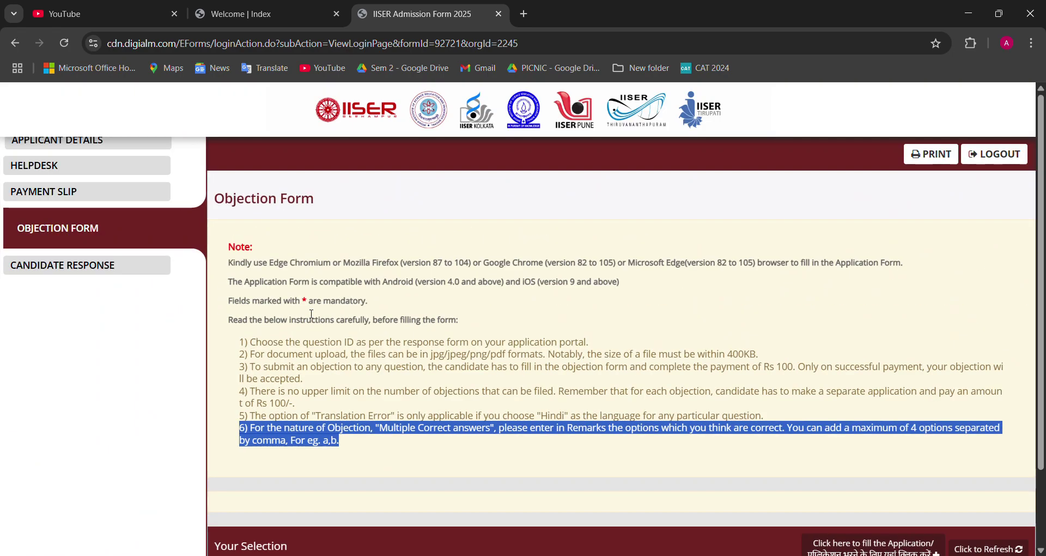
Step: Scroll to Your Selection and open the objection application form in a new tab
scroll(415, 499, down, 2)
click(412, 459)
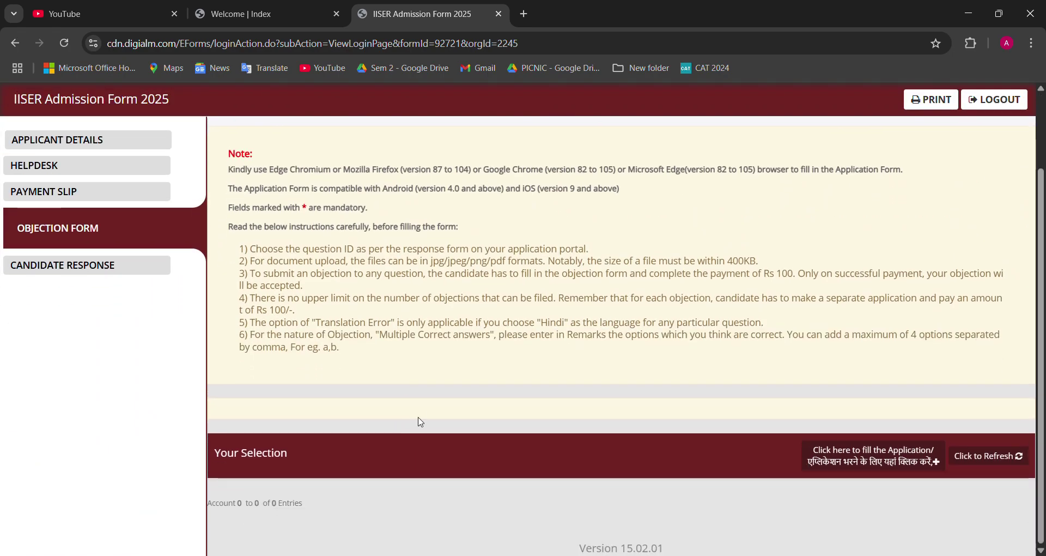
scroll(421, 422, up, 5)
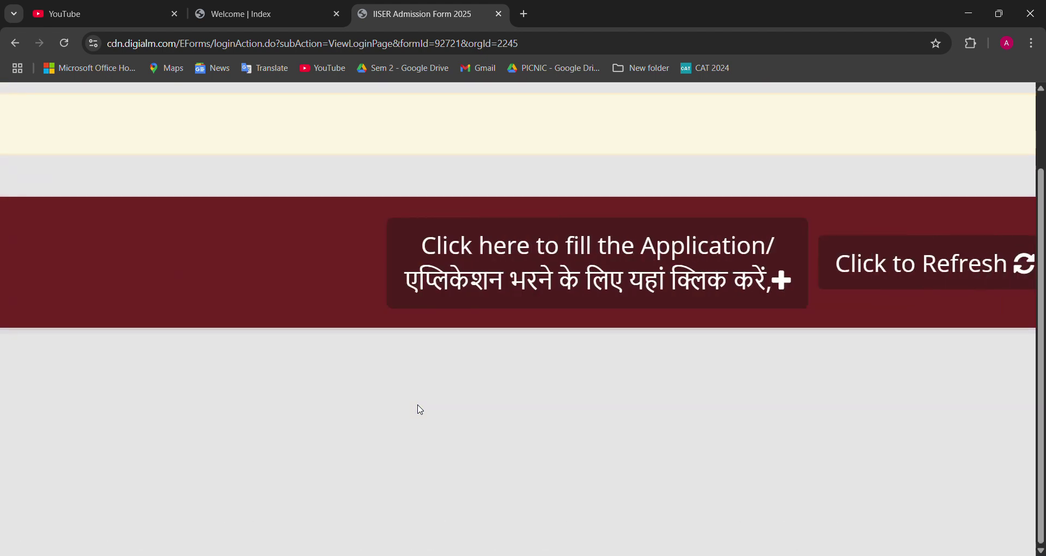
scroll(420, 410, right, 2)
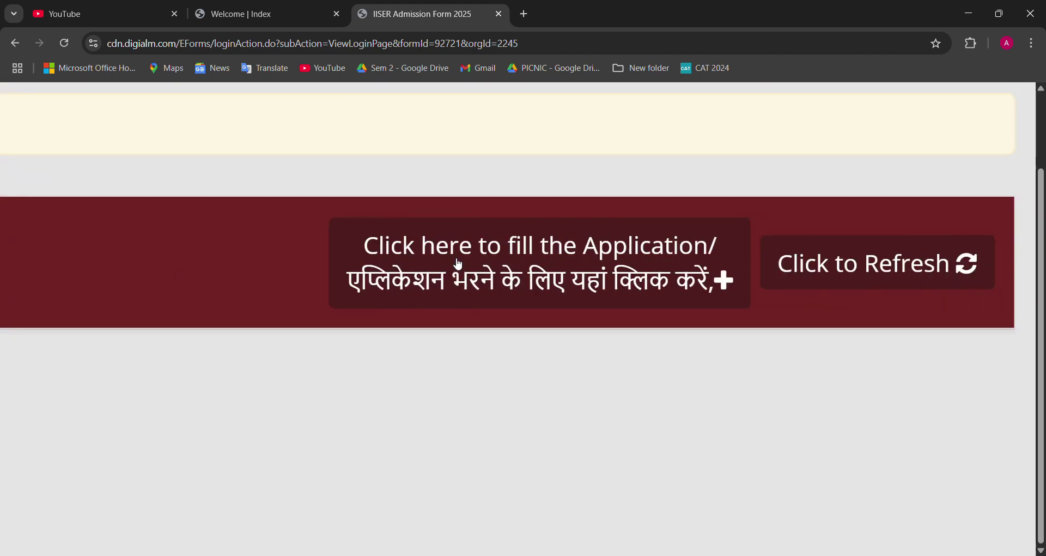
scroll(458, 264, down, 5)
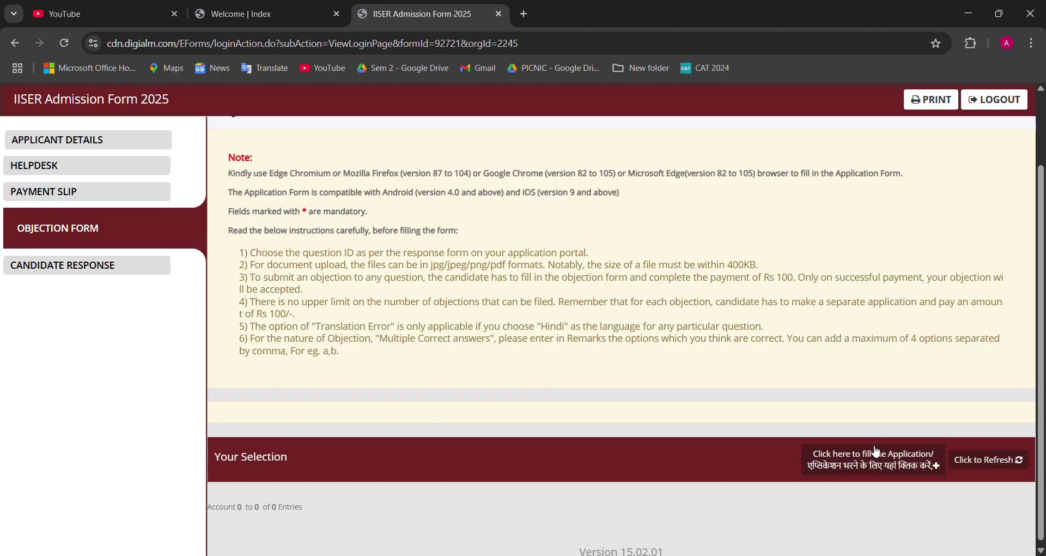
click(871, 461)
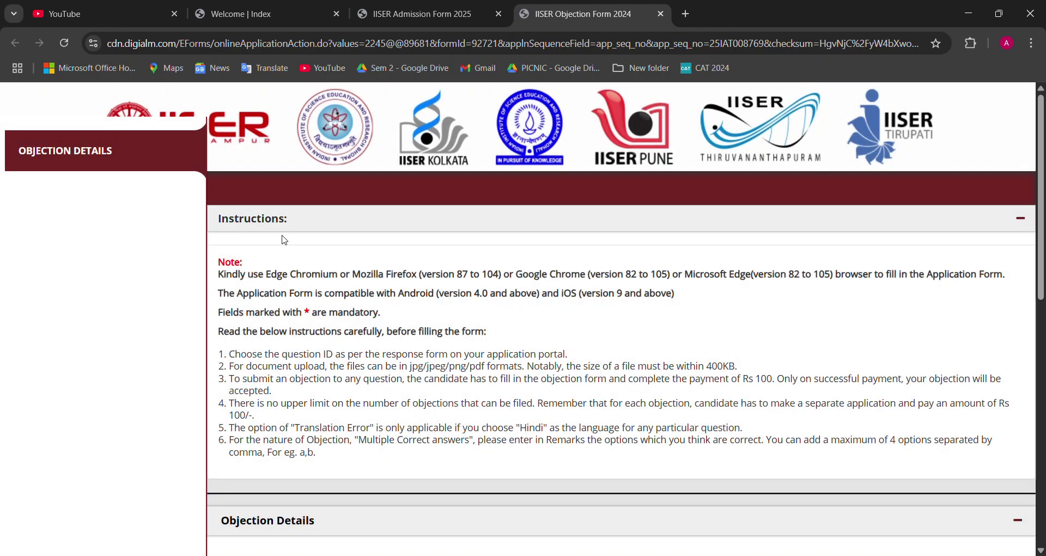
drag(233, 366, 349, 494)
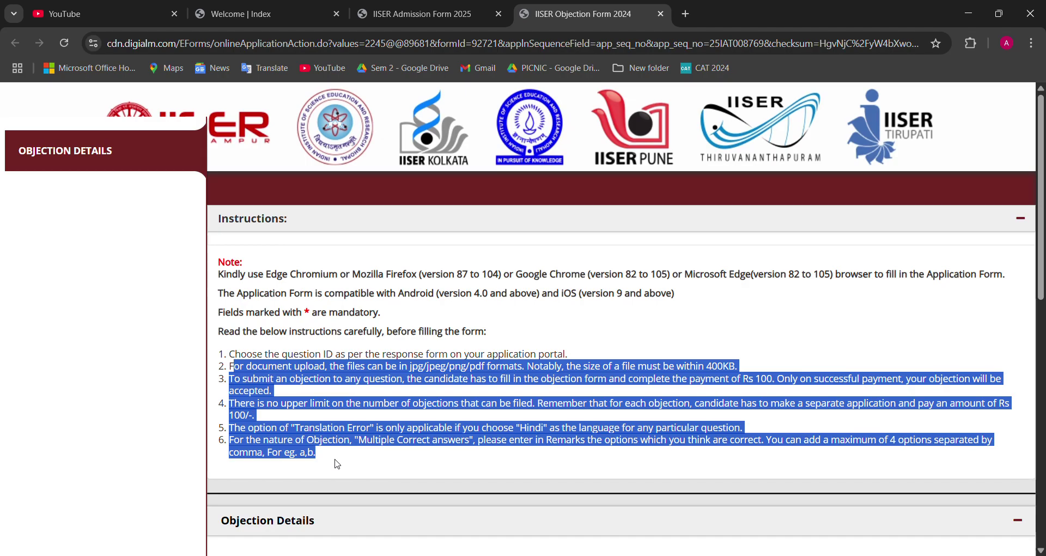
click(175, 354)
drag(247, 353, 426, 493)
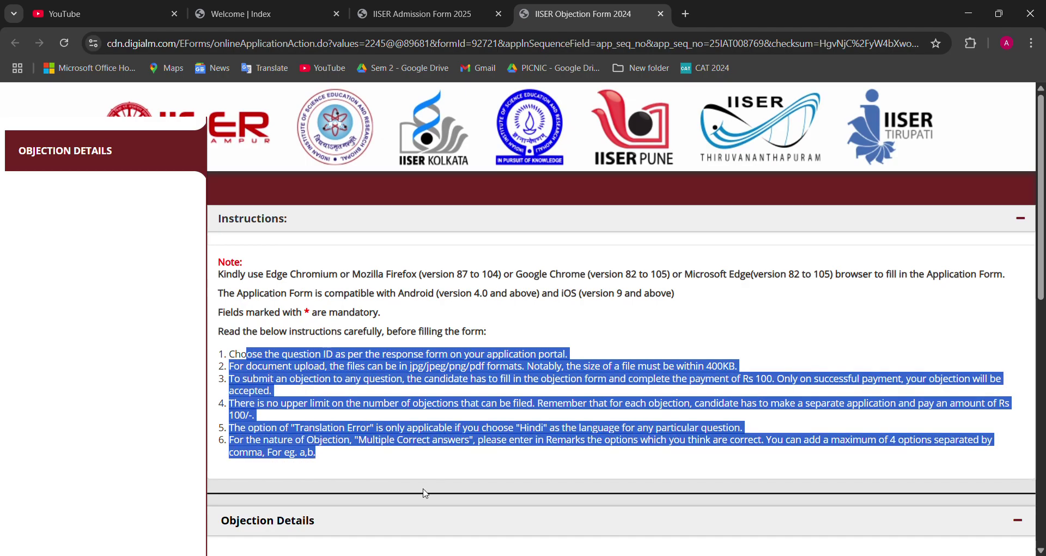
click(227, 350)
scroll(197, 261, down, 5)
scroll(292, 273, down, 5)
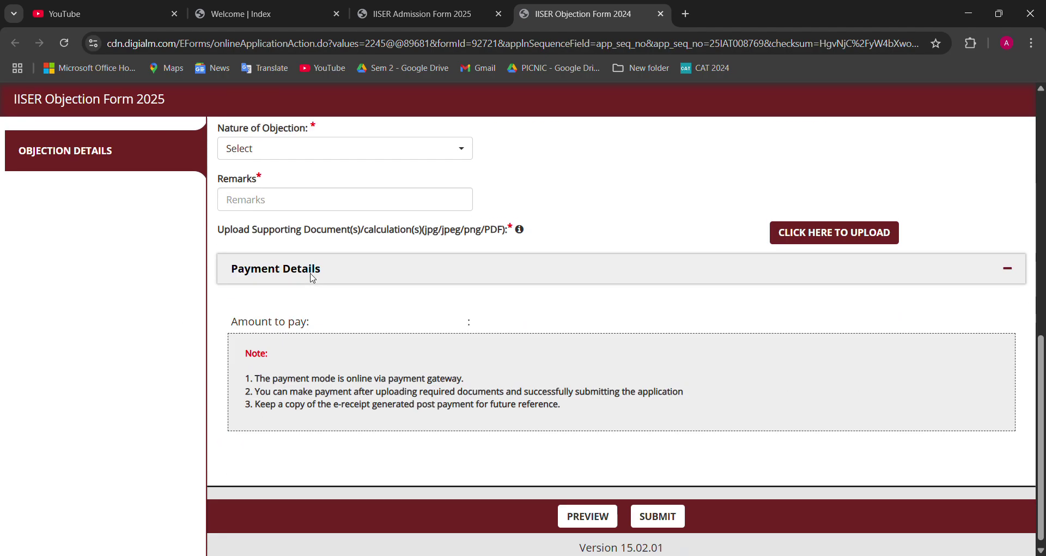
scroll(311, 274, up, 5)
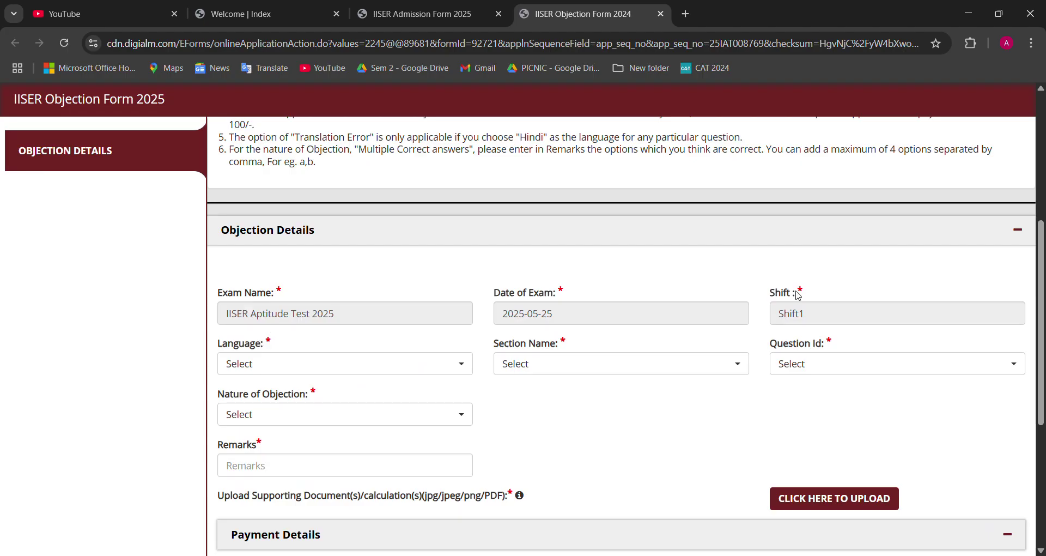
drag(220, 228, 329, 308)
Step: Select Language English, Section Mathematics and Question Id 130769334 on the objection form
drag(430, 329, 874, 303)
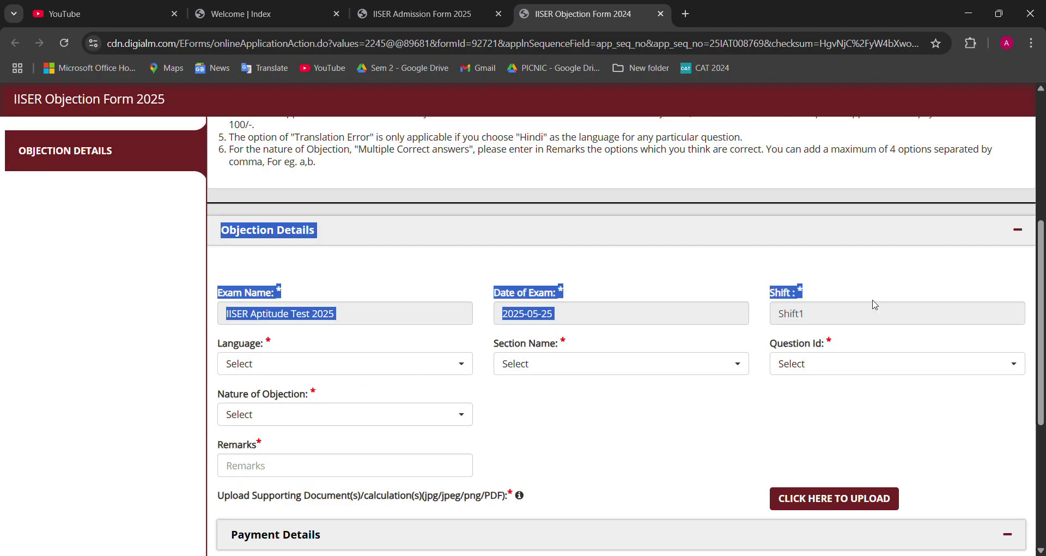
click(249, 242)
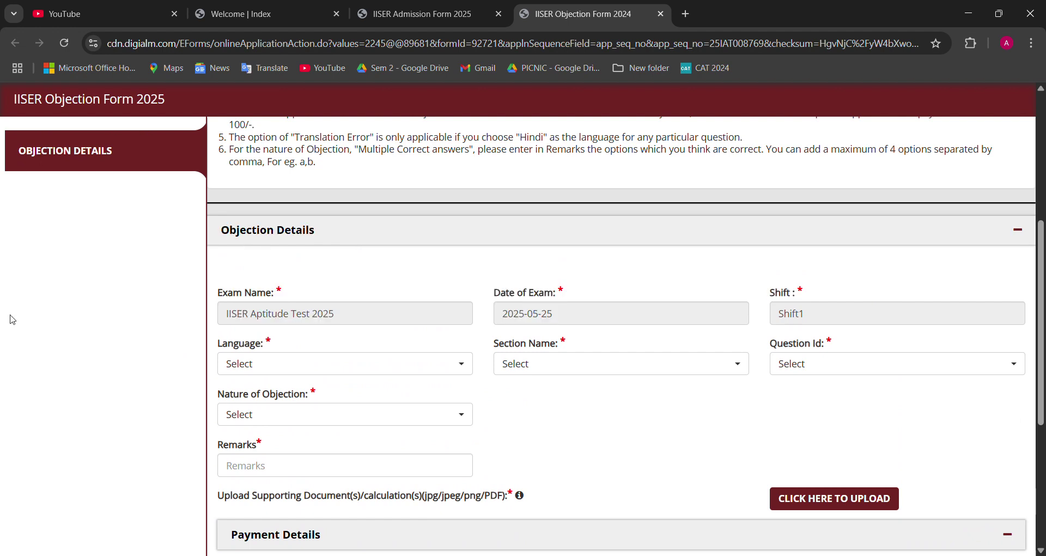
scroll(180, 310, down, 3)
click(334, 226)
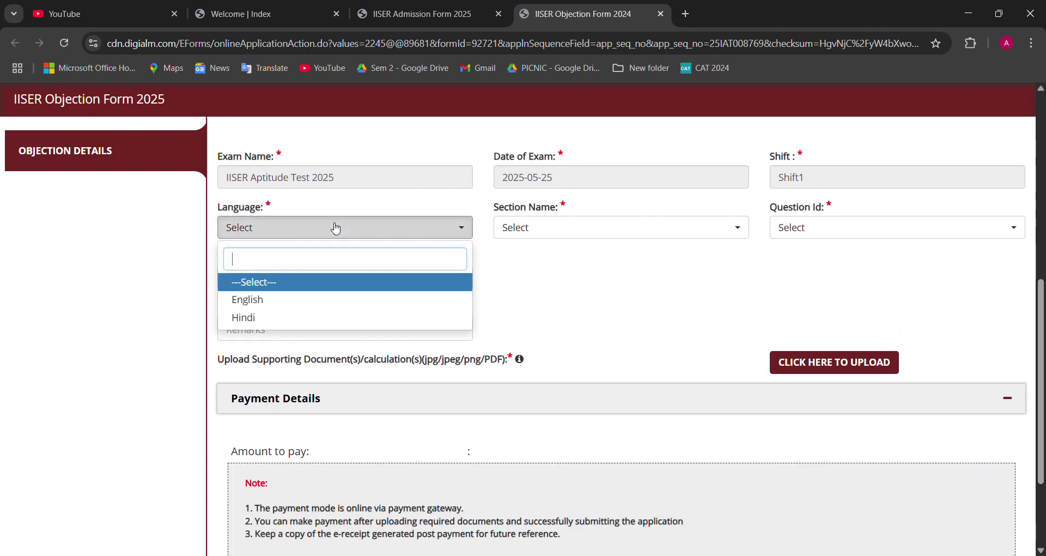
click(366, 299)
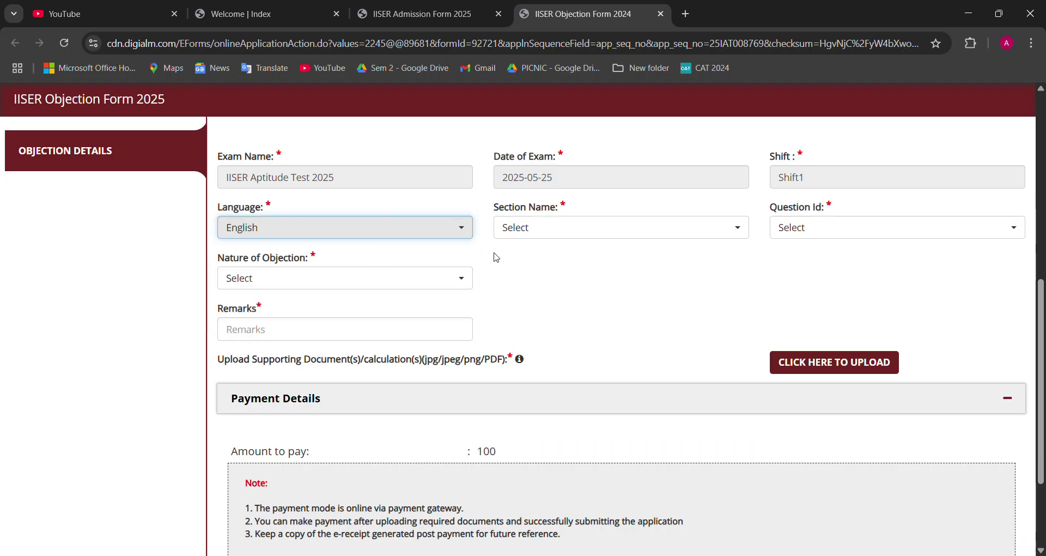
click(533, 245)
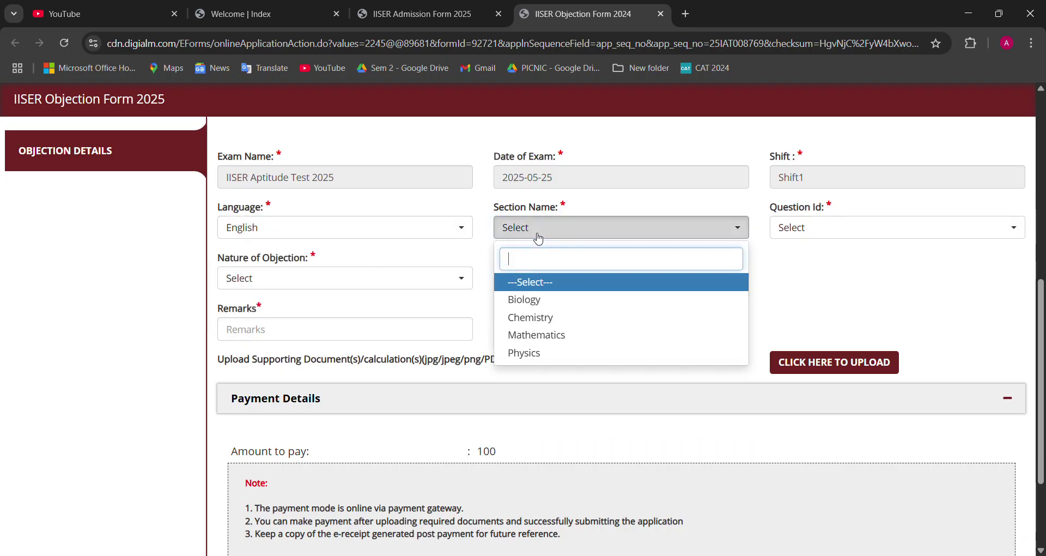
click(563, 334)
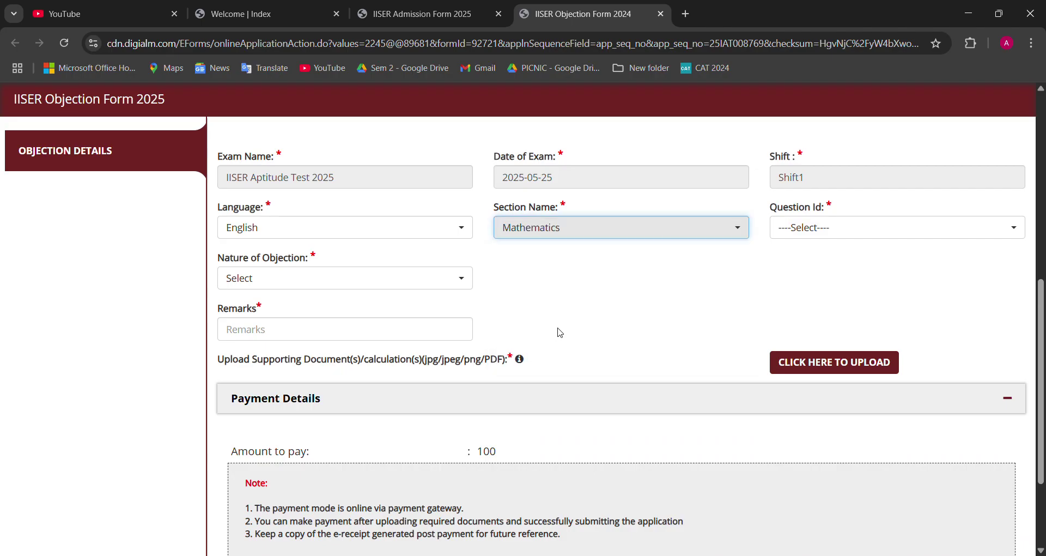
click(823, 229)
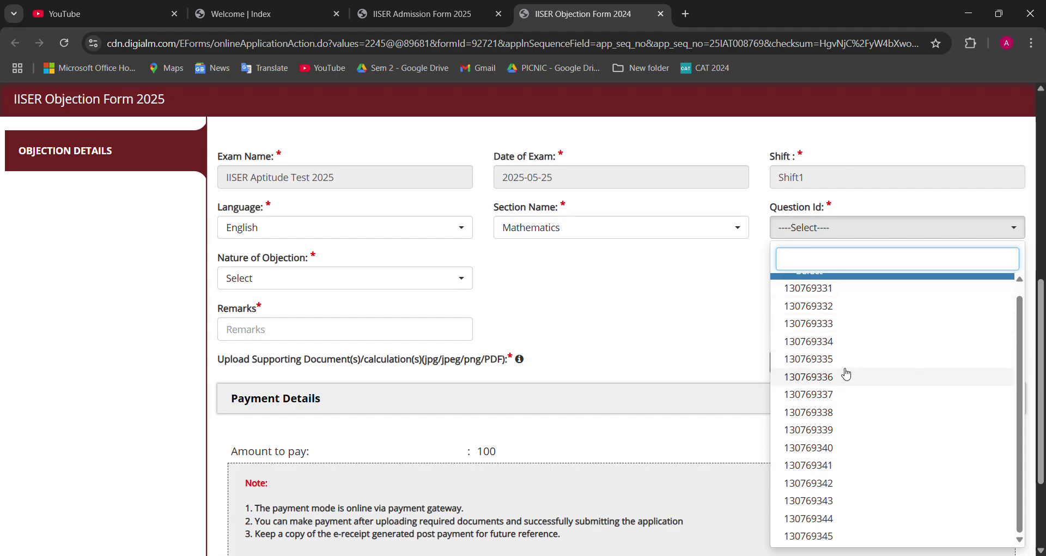
scroll(833, 309, up, 1)
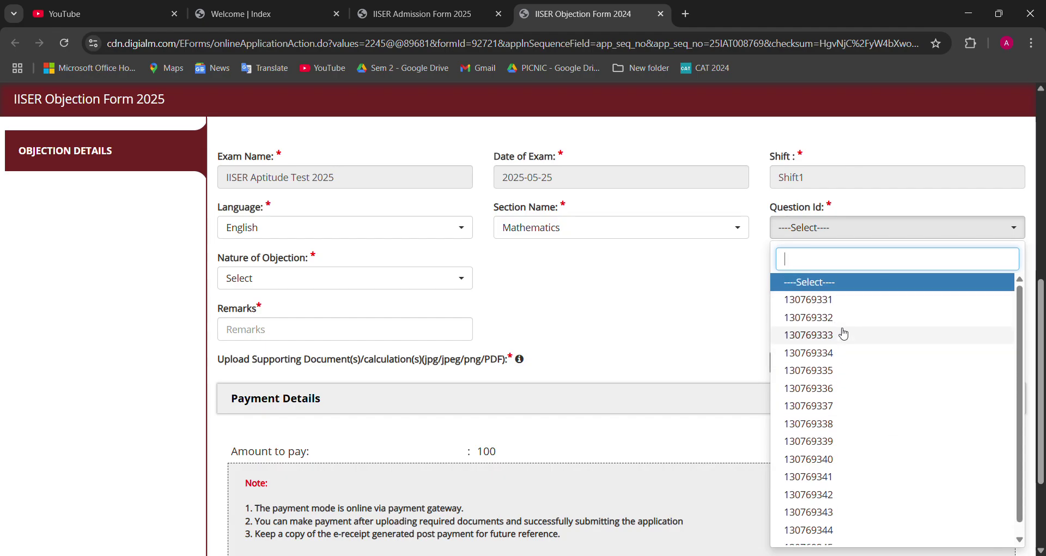
click(848, 352)
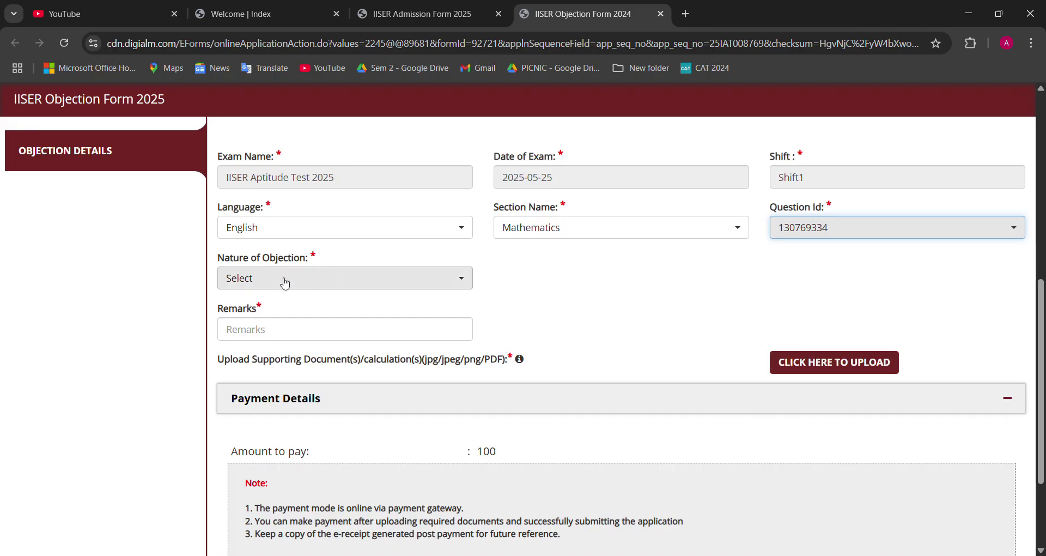
Step: Change Nature of Objection from Incorrect/Ambiguous Question to Out of Syllabus, then focus Remarks
click(231, 279)
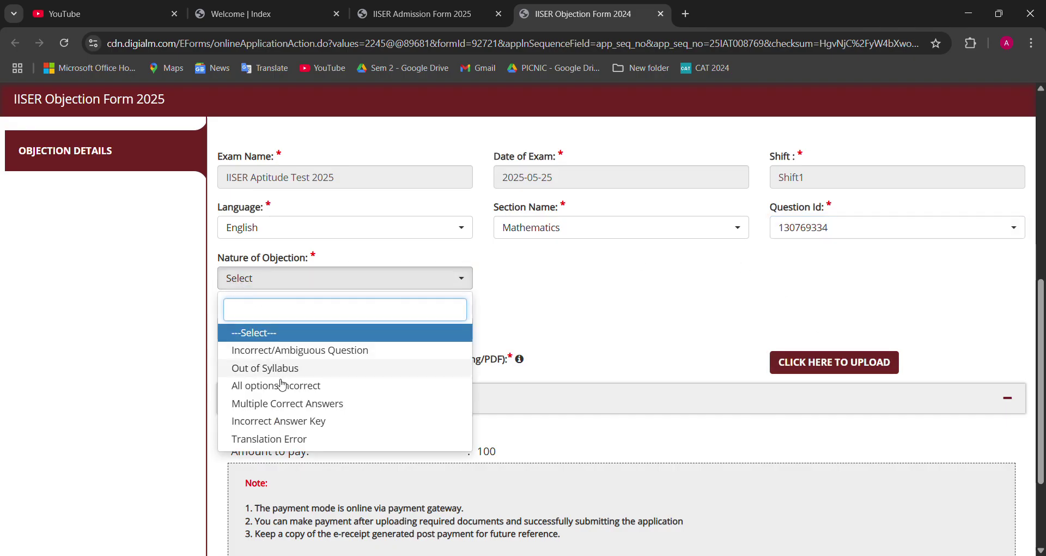
click(298, 350)
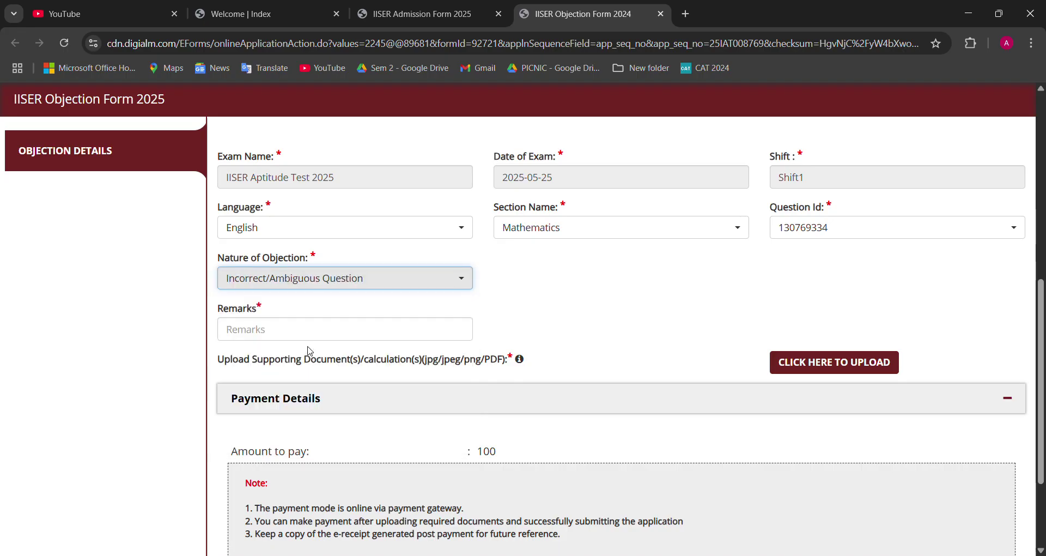
scroll(307, 351, up, 3)
scroll(310, 351, up, 3)
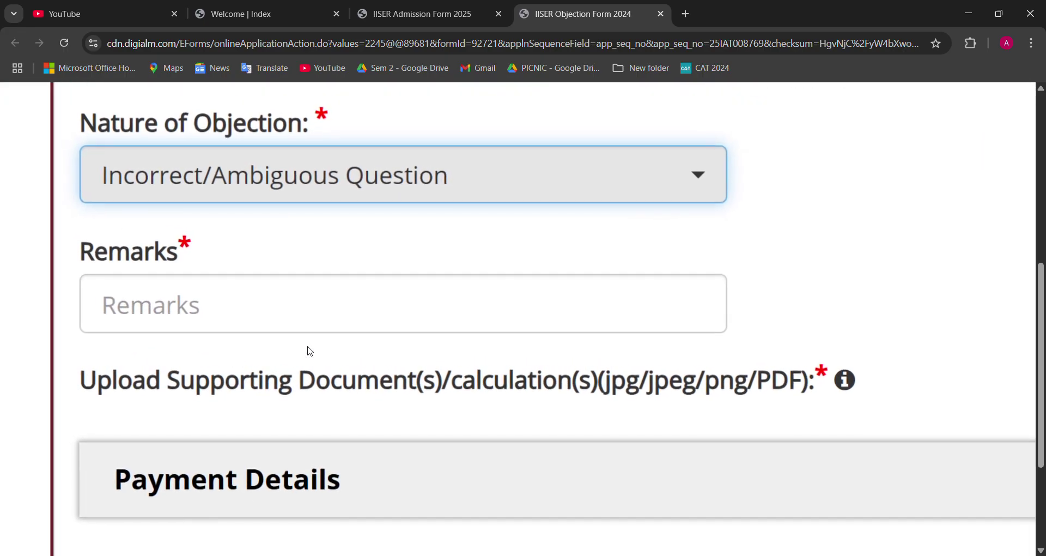
scroll(310, 351, down, 5)
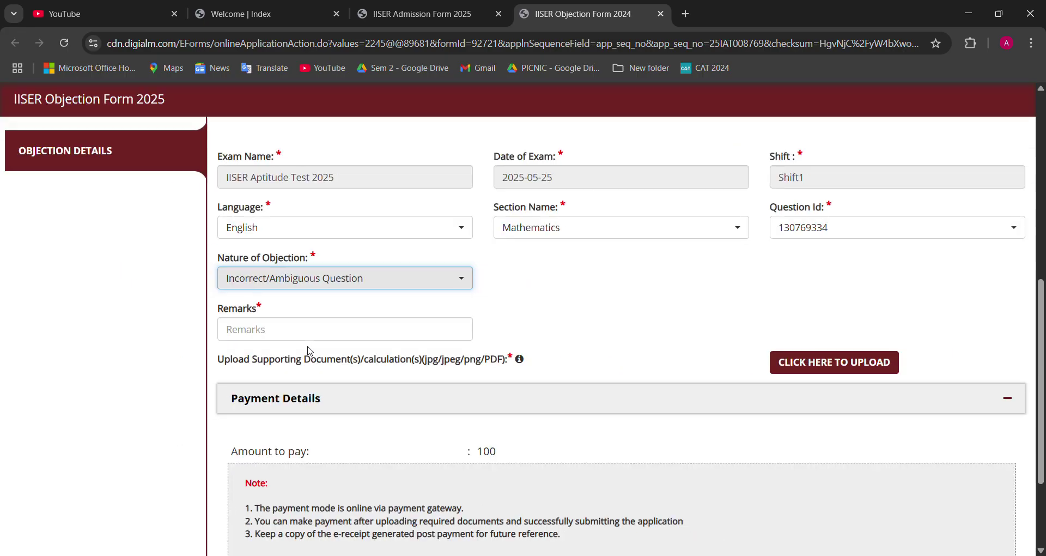
click(393, 275)
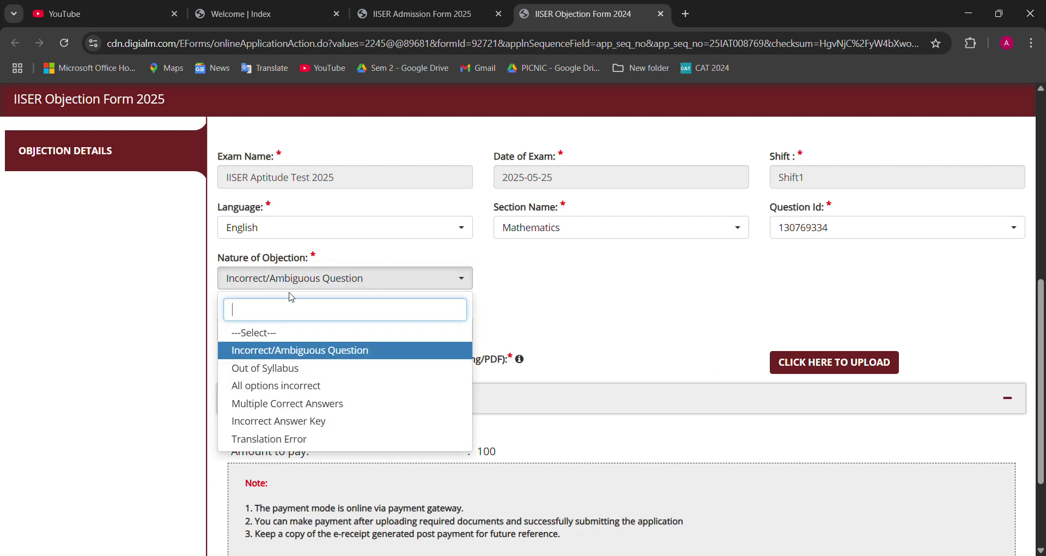
scroll(332, 413, up, 5)
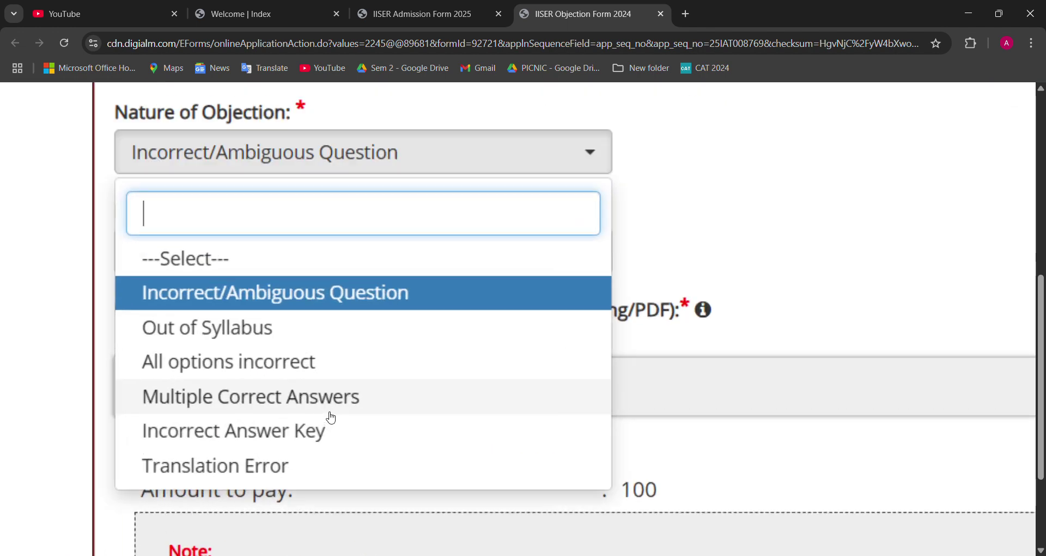
scroll(332, 418, down, 1)
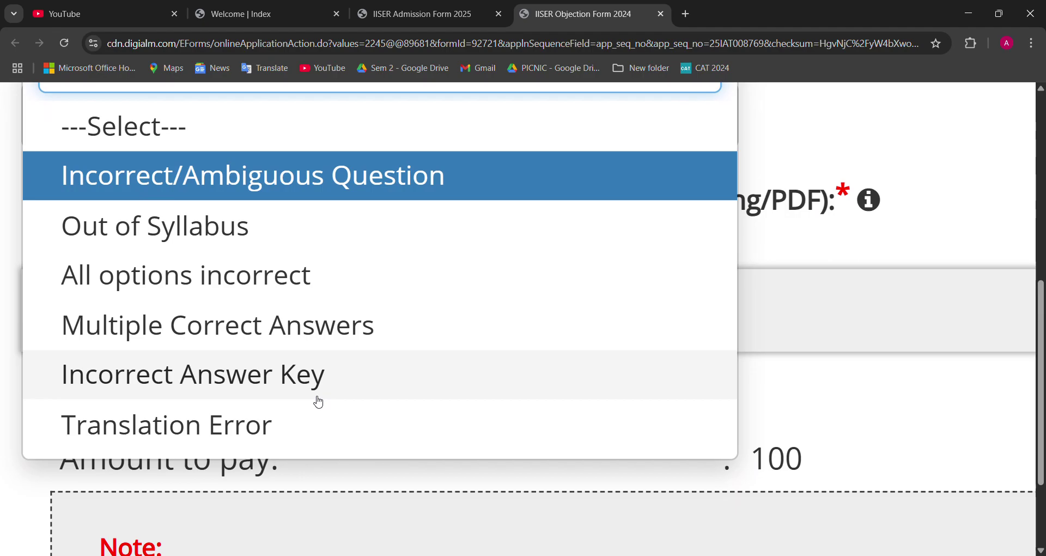
click(120, 242)
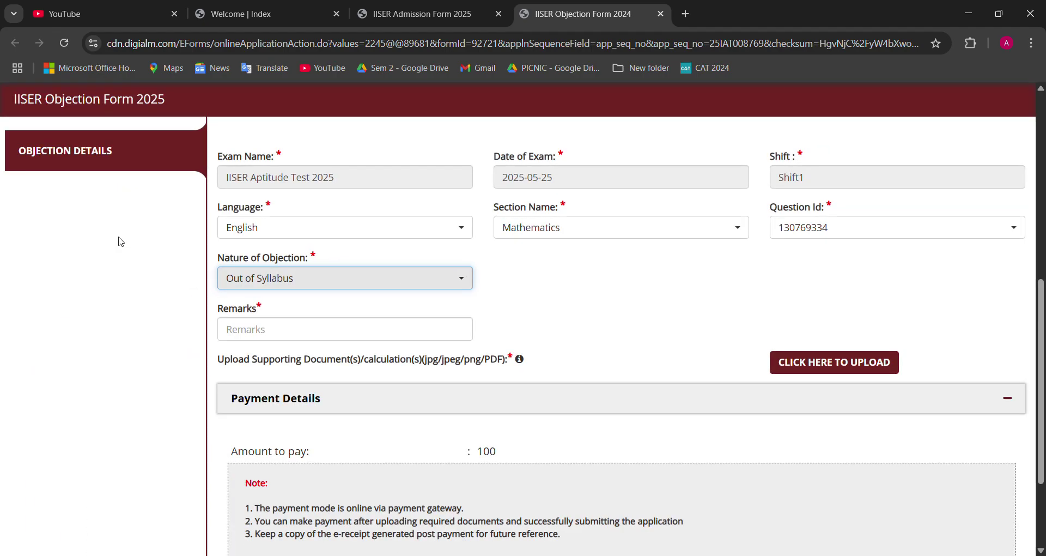
click(246, 282)
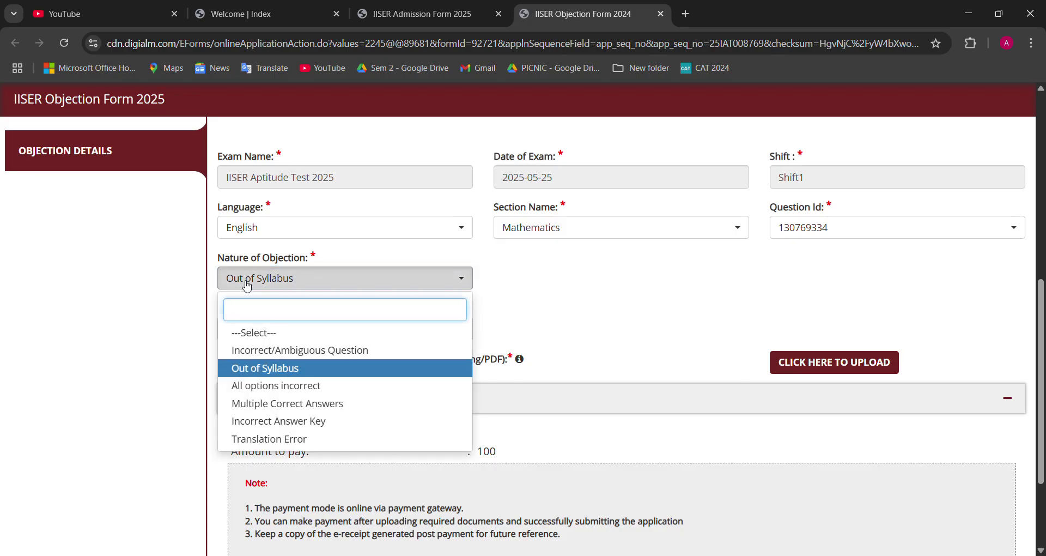
click(544, 301)
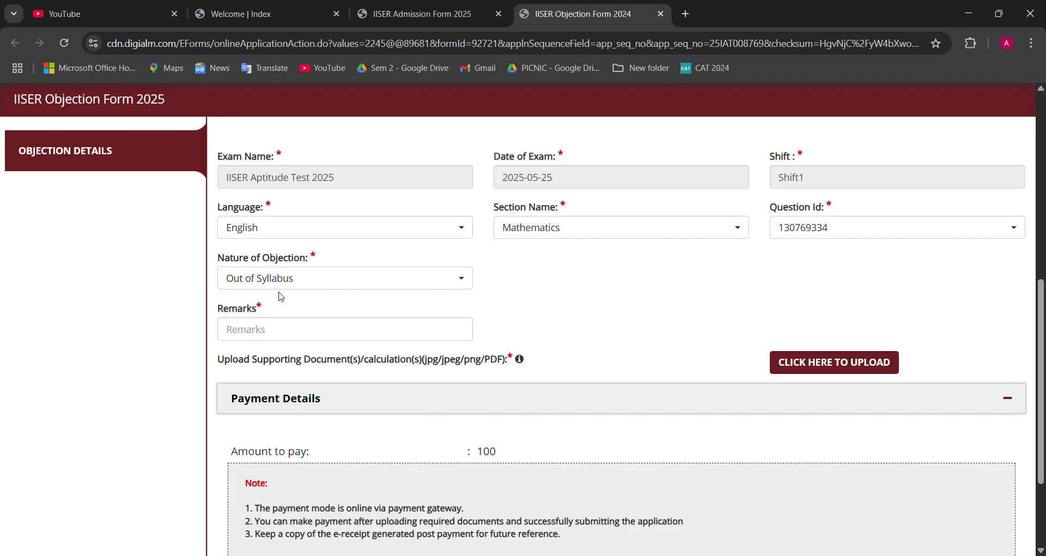
click(257, 333)
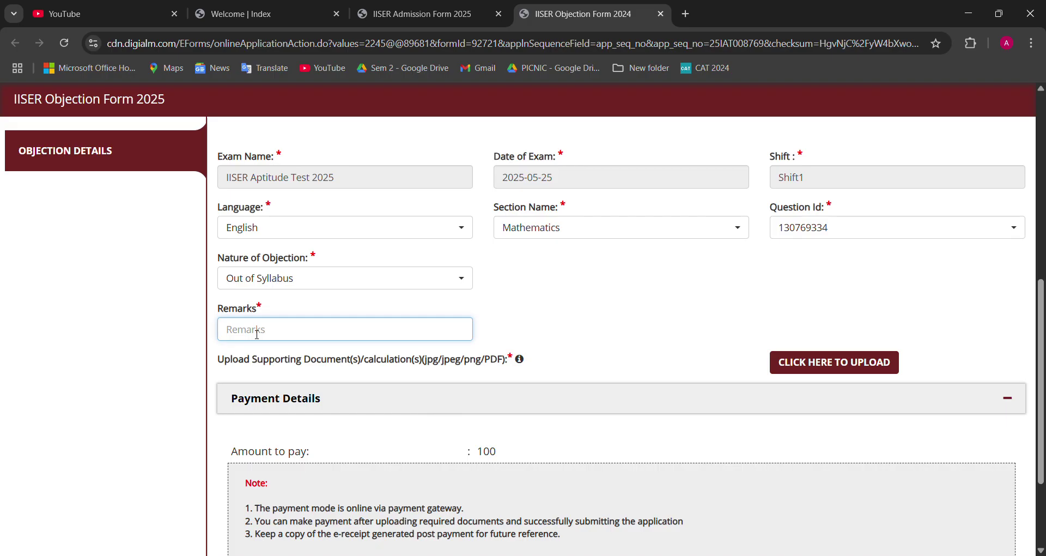
Step: Enter 'out of course etc' in the Remarks field, correcting the typo
text(out of course etc)
scroll(257, 333, down, 1)
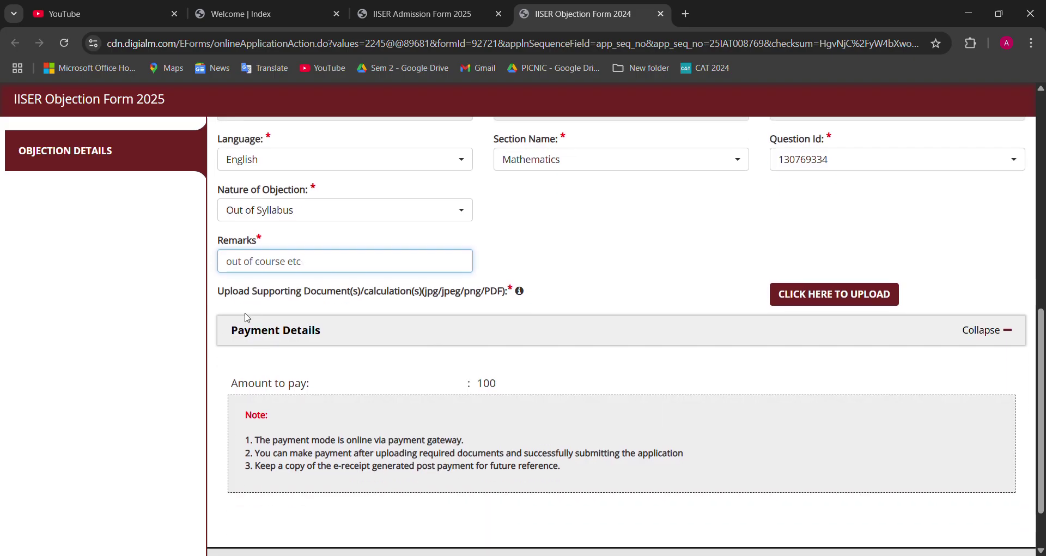
click(570, 296)
drag(570, 296, 216, 297)
click(284, 314)
Step: Scroll around the objection form to review the filled-in details
ctrl+scroll(286, 314, up, 5)
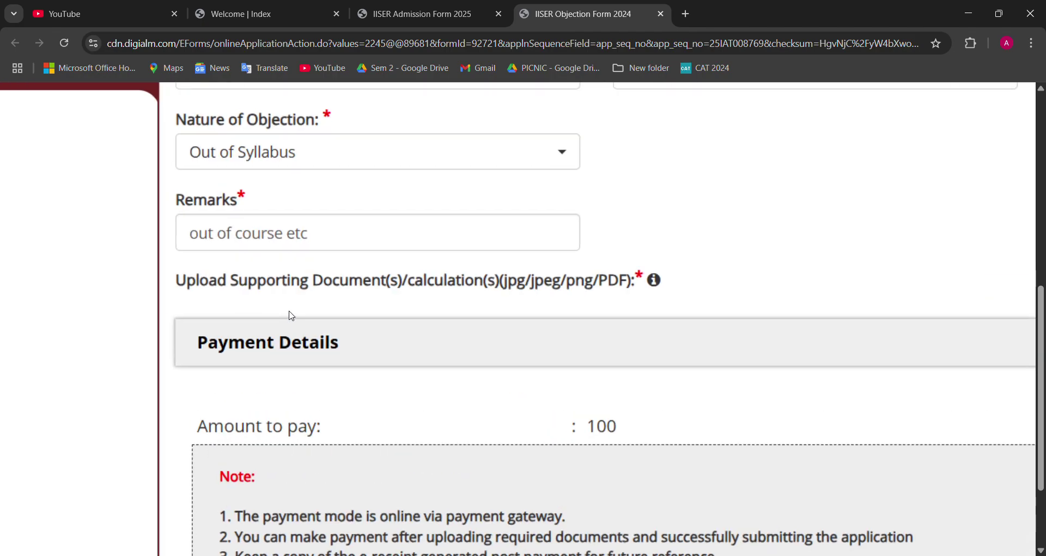
scroll(292, 315, right, 4)
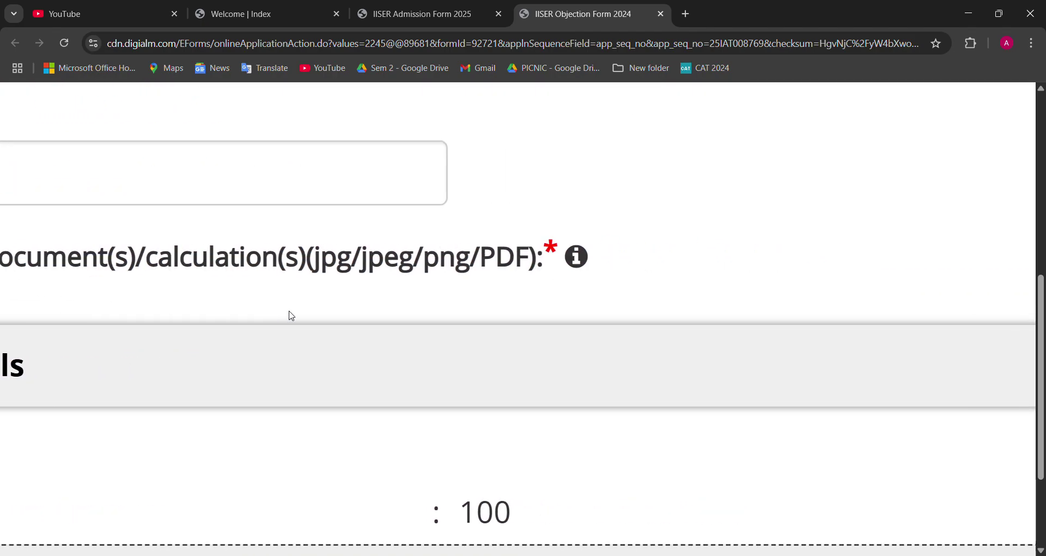
scroll(174, 283, left, 2)
scroll(177, 278, right, 5)
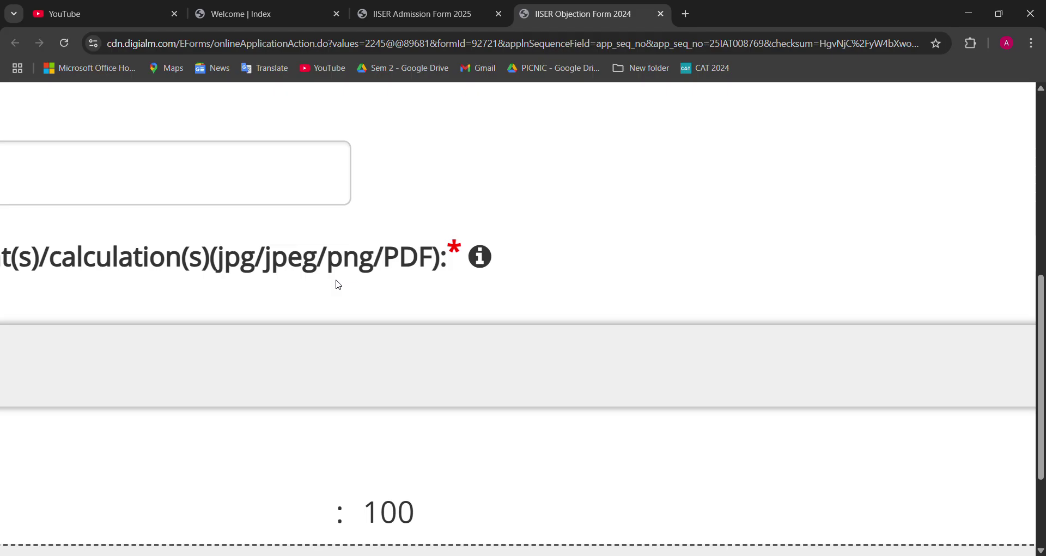
scroll(419, 290, right, 1)
scroll(420, 289, left, 4)
scroll(420, 289, down, 5)
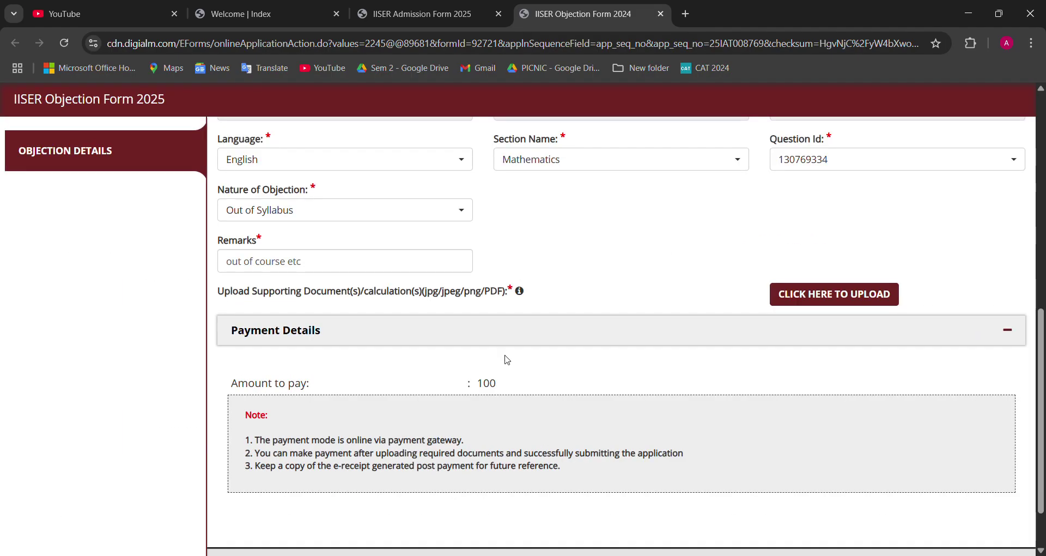
scroll(504, 357, down, 2)
scroll(703, 252, up, 5)
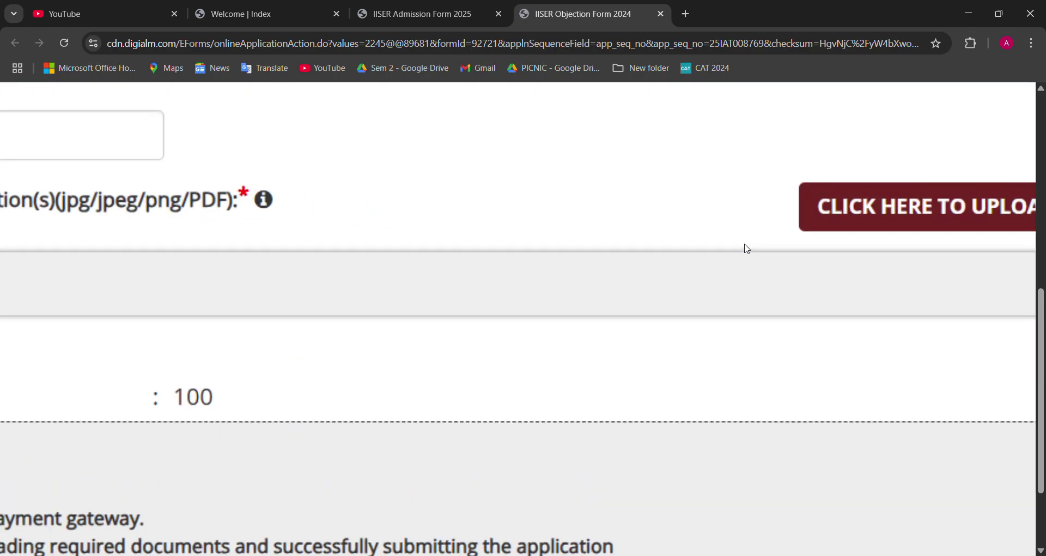
scroll(743, 246, right, 3)
scroll(750, 250, down, 5)
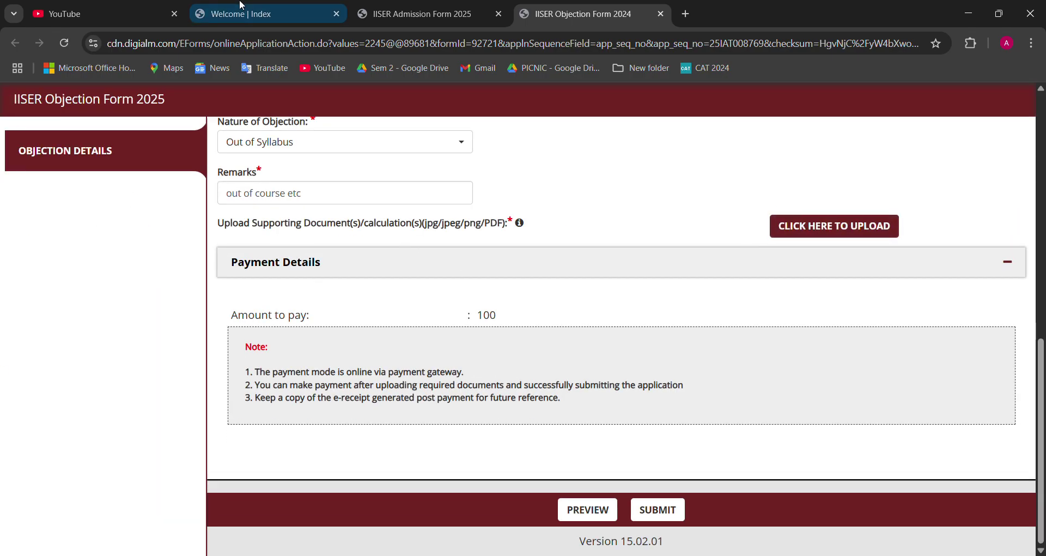
scroll(266, 291, up, 5)
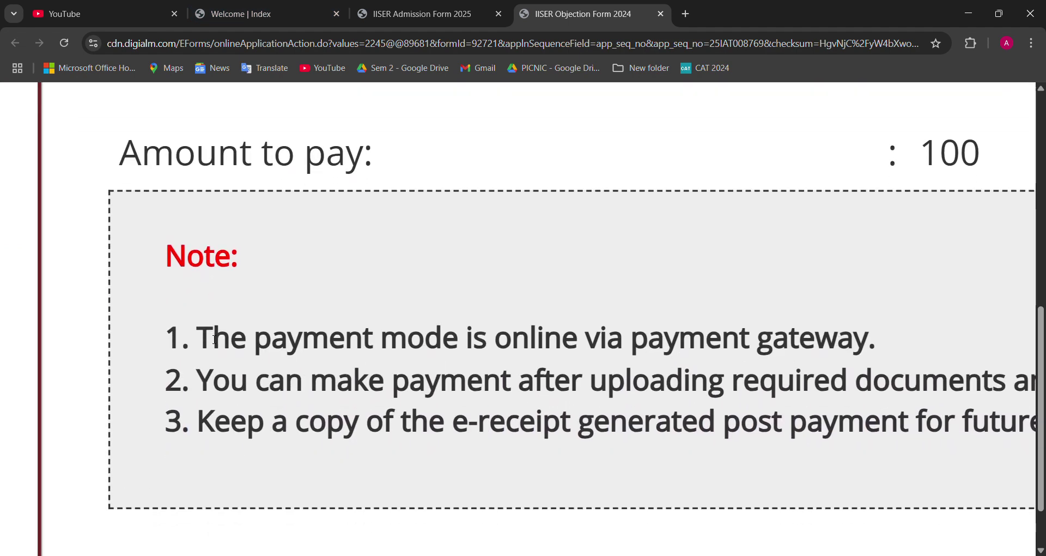
scroll(254, 314, right, 3)
scroll(255, 314, right, 10)
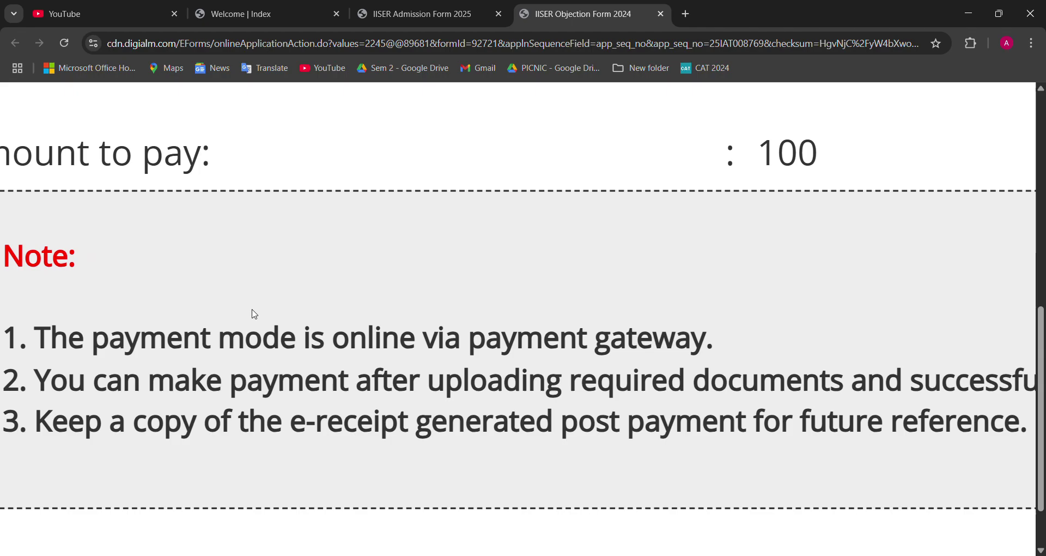
scroll(255, 314, right, 5)
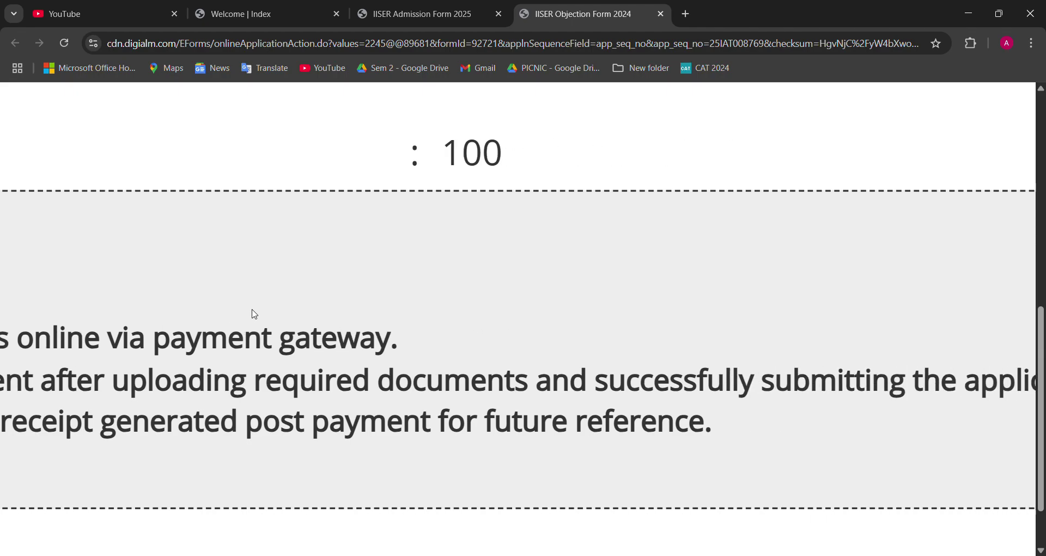
ctrl+scroll(254, 315, down, 7)
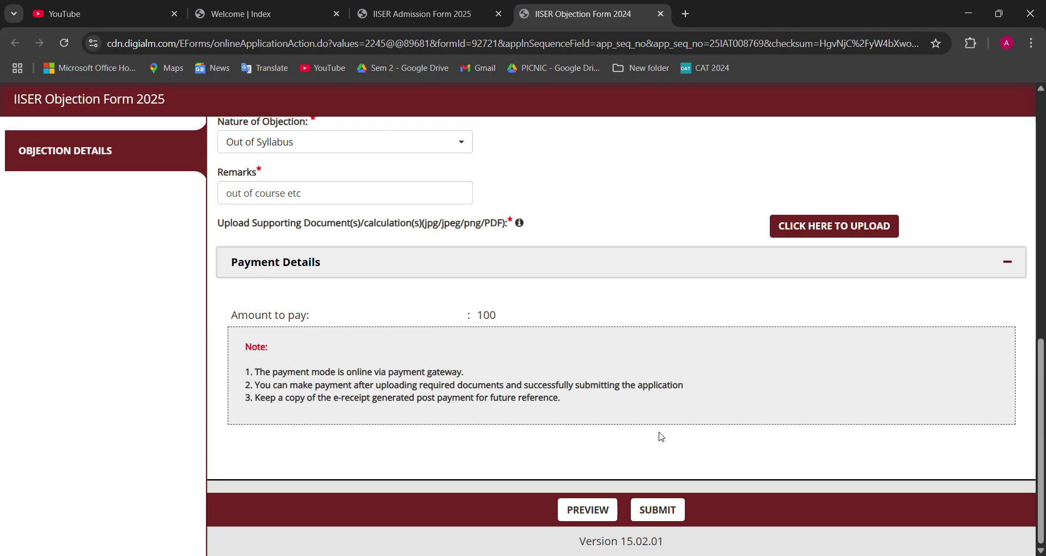
scroll(229, 285, up, 6)
scroll(229, 285, up, 4)
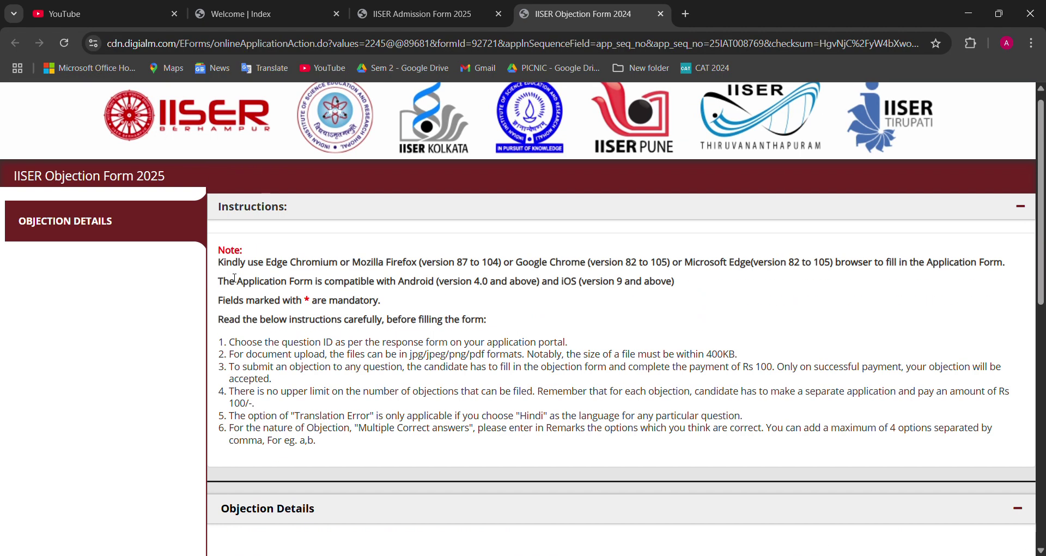
scroll(234, 267, down, 5)
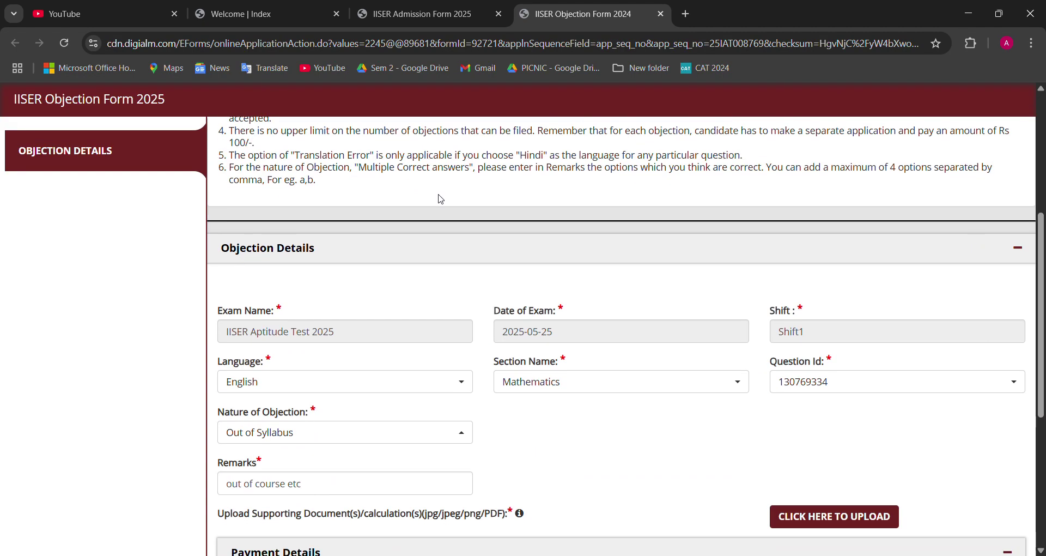
scroll(12, 269, down, 5)
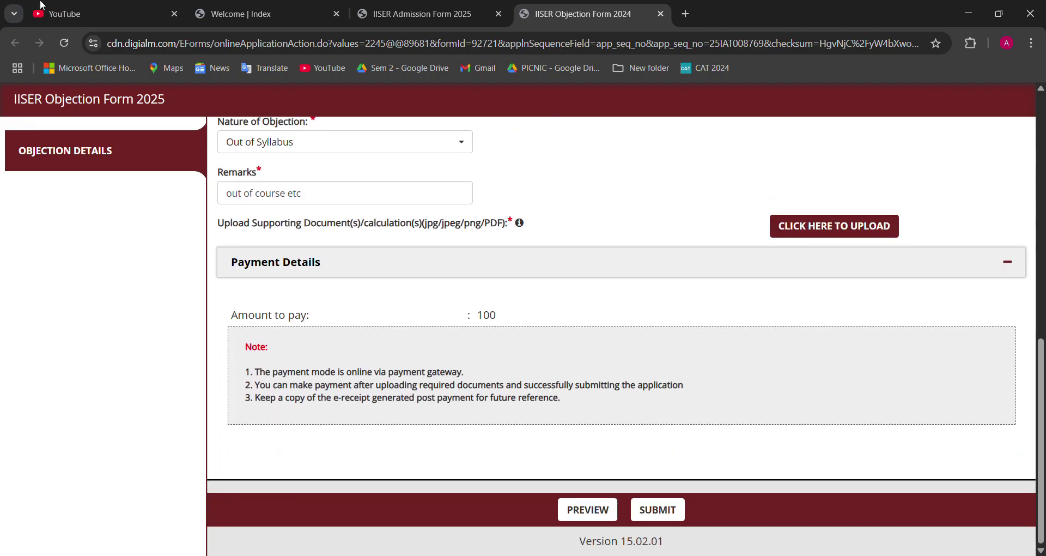
Step: Submit the objection for question 130769334 marked Out of Syllabus with remarks 'out of course etc'
click(651, 508)
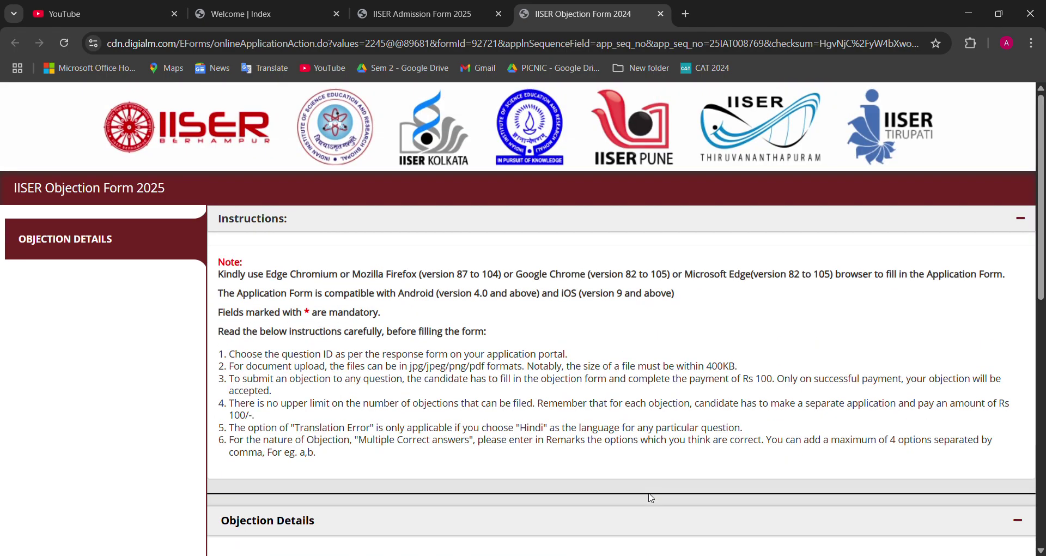